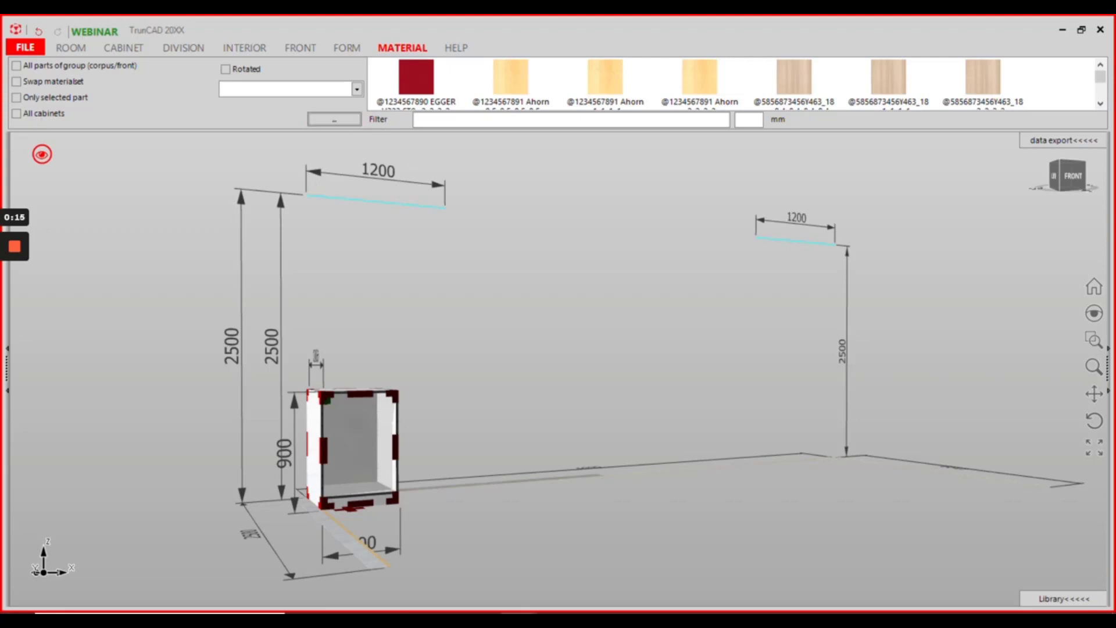
- Name the new material set Handle_96 and enter Handle_96 as its material
drag(182, 275, 210, 159)
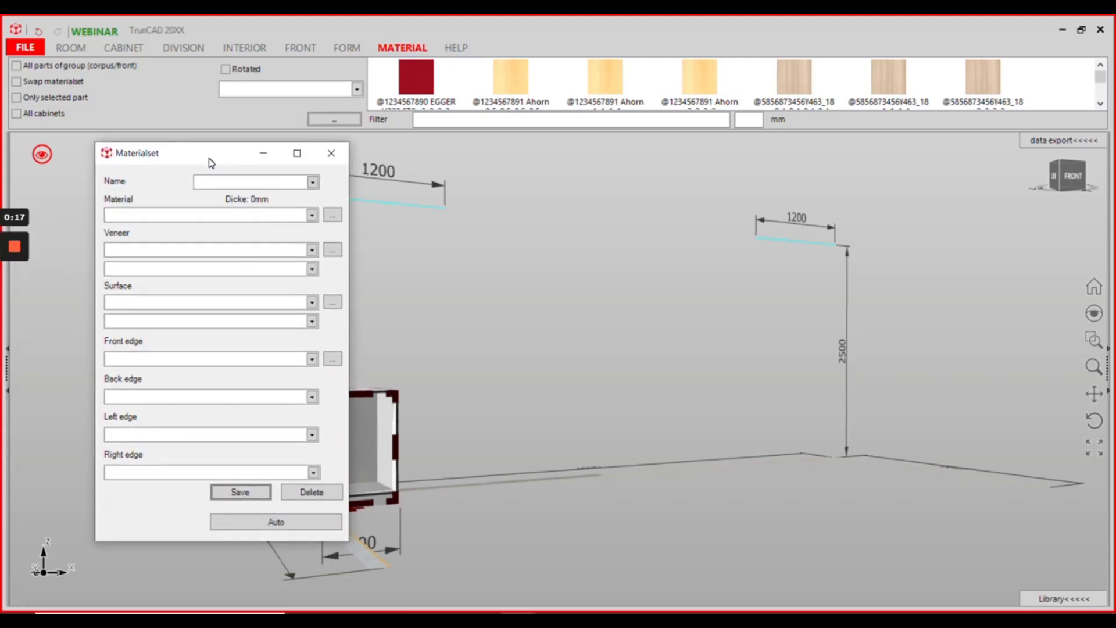
click(227, 182)
text(Handle)
text(_96)
click(106, 214)
text(Handle)
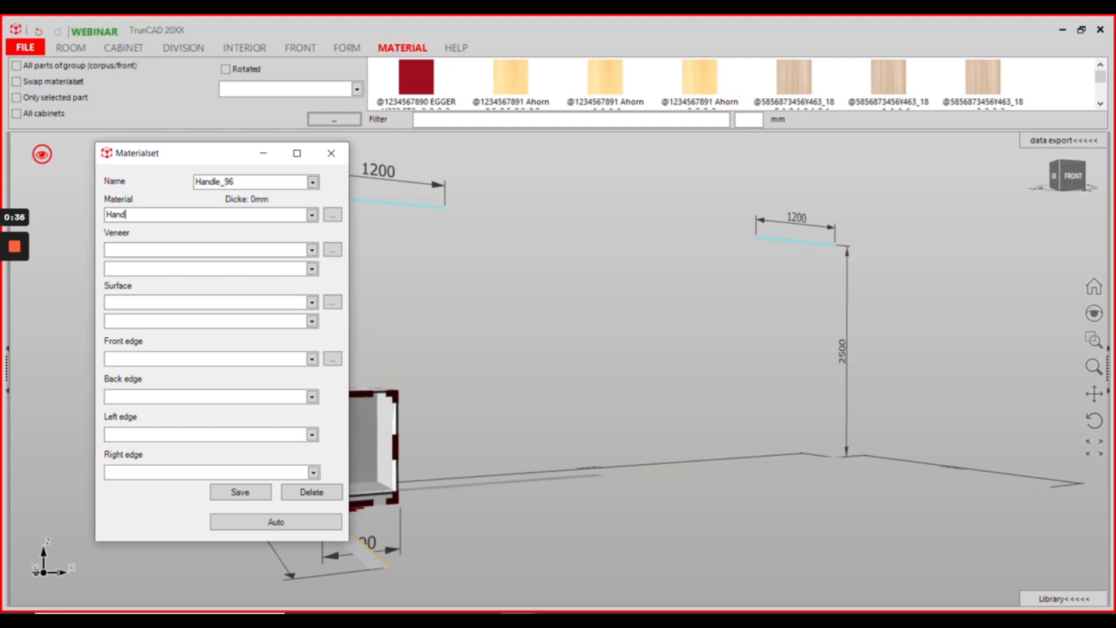
text(_96)
- Open the article details of Handle_96, check its description, thickness and price, and save the article and the material set
click(332, 215)
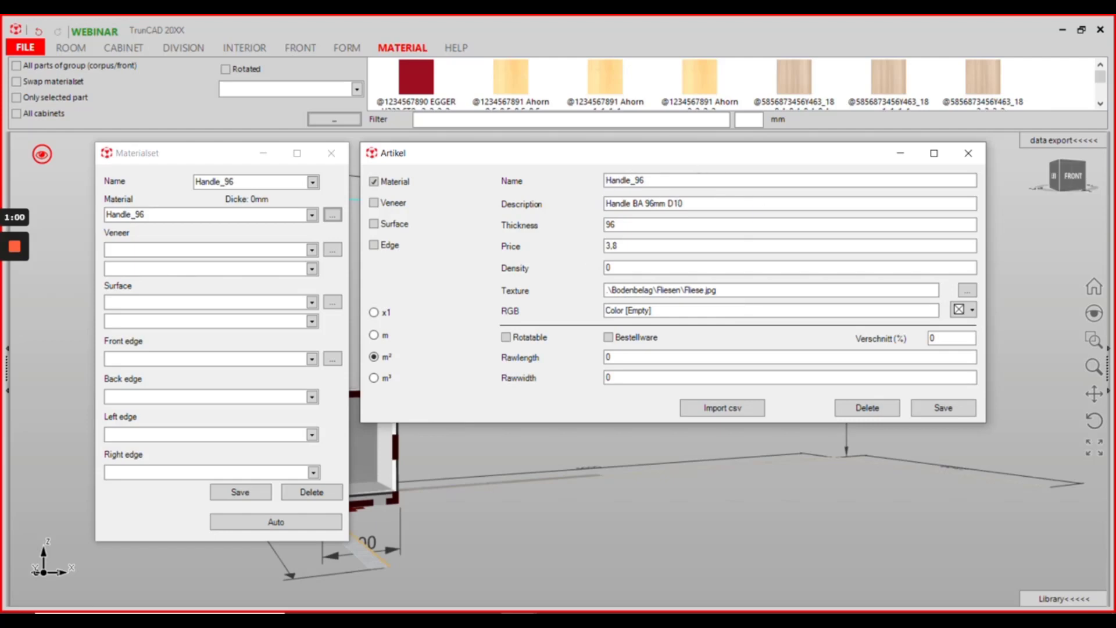
drag(683, 203, 605, 204)
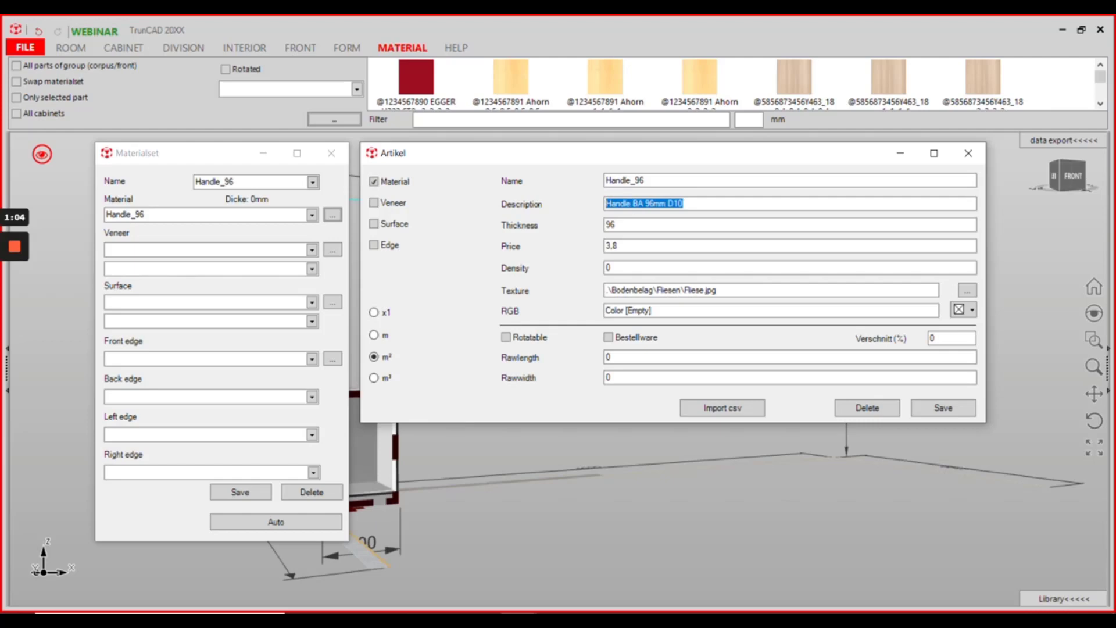
click(636, 203)
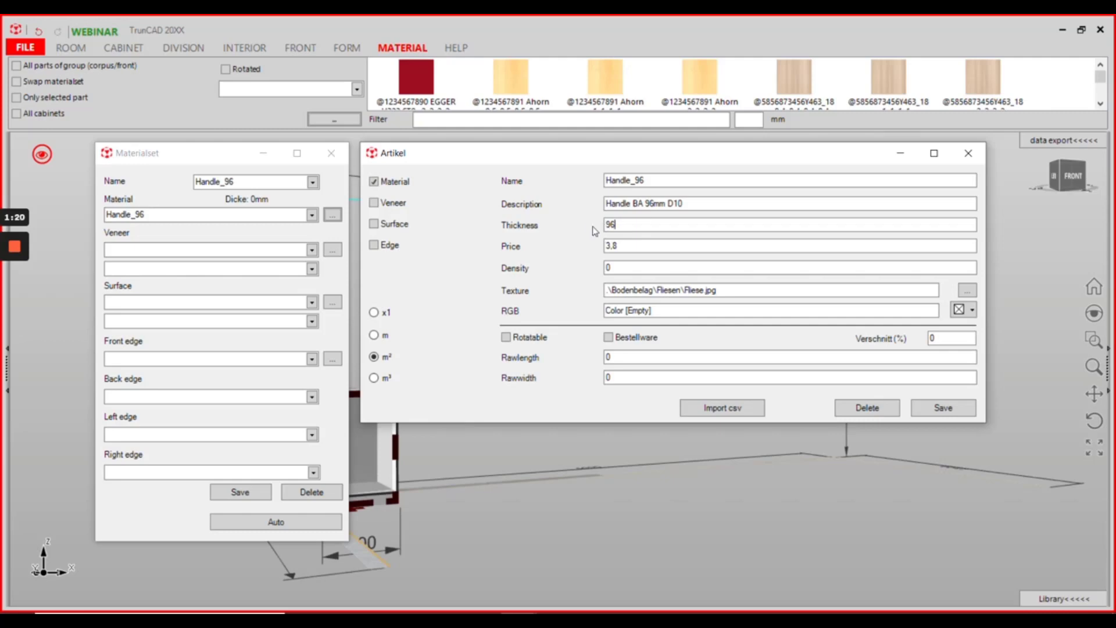
click(628, 245)
click(947, 409)
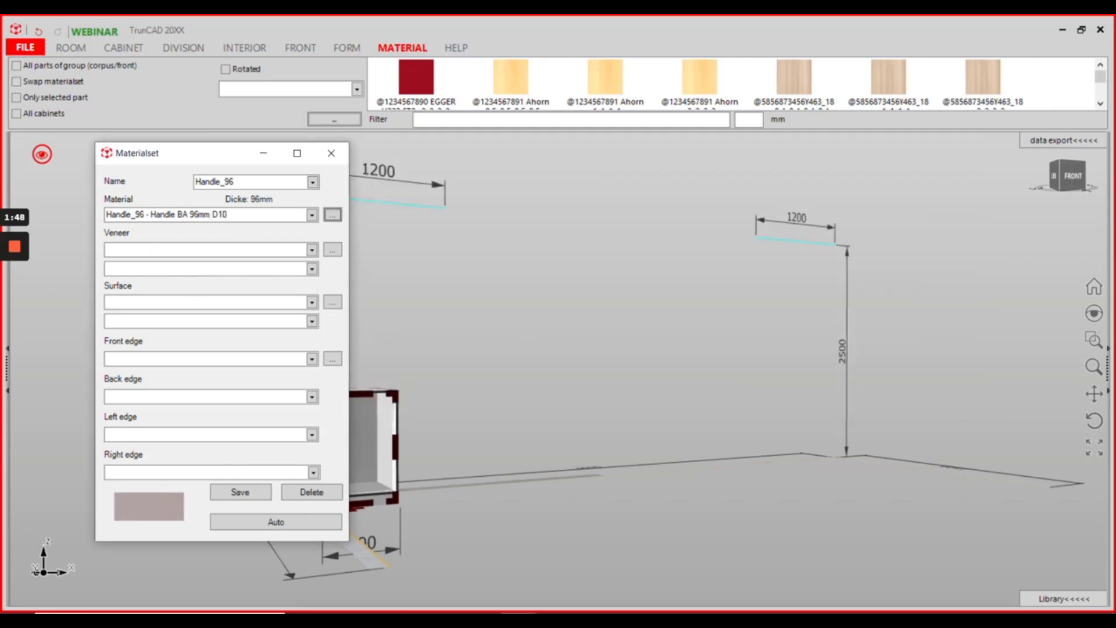
click(242, 493)
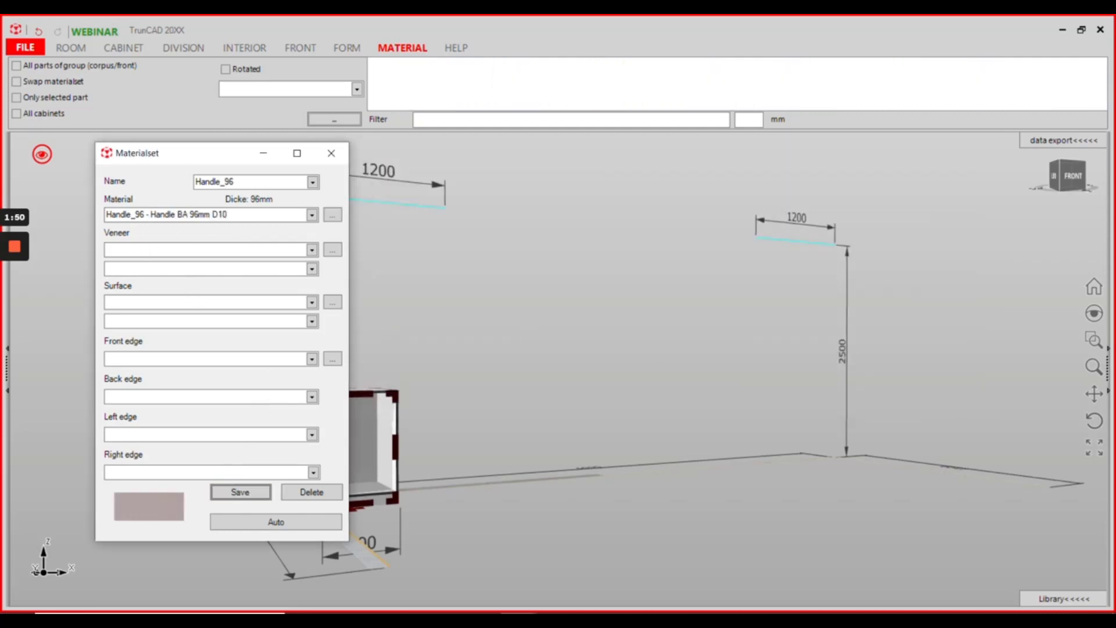
- Change the material set name to Handle_128 and replace its material with Handle_128
click(235, 182)
key(BackSpace)
key(BackSpace)
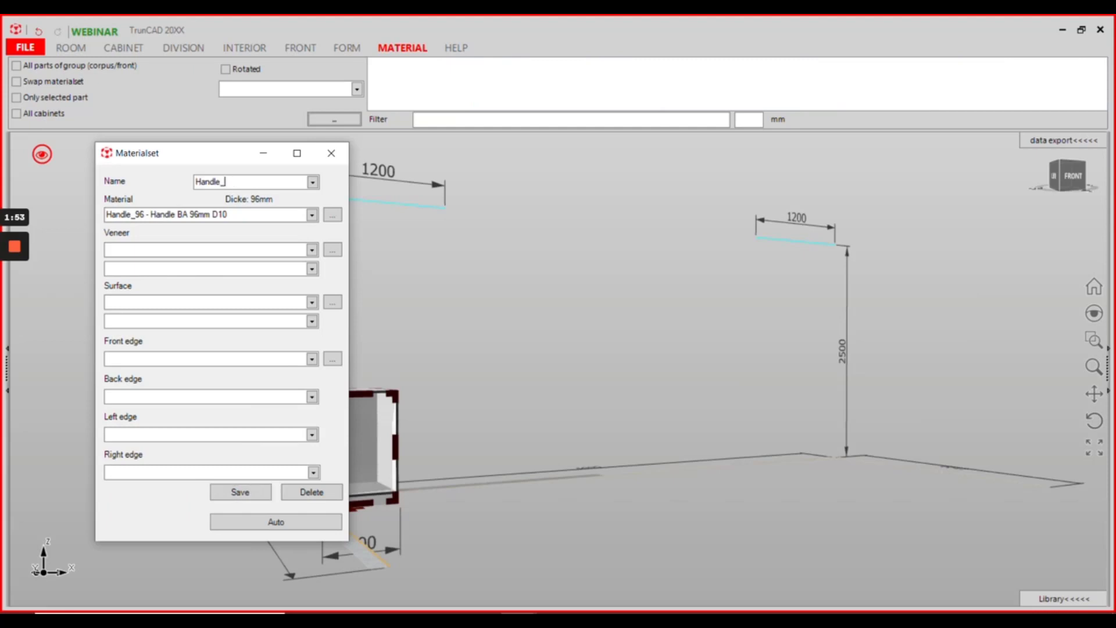
text(128)
key(Tab)
key(End)
key(shift+Left)
key(shift+Left)
key(shift+Left)
key(shift+Left)
key(shift+Left)
key(shift+Left)
key(shift+Left)
key(shift+Left)
key(shift+Left)
key(shift+Left)
key(shift+Left)
key(shift+Left)
key(shift+Left)
key(shift+Left)
key(shift+Left)
key(shift+Left)
key(shift+Left)
key(shift+Left)
key(shift+Left)
key(shift+Left)
key(shift+Left)
key(shift+Left)
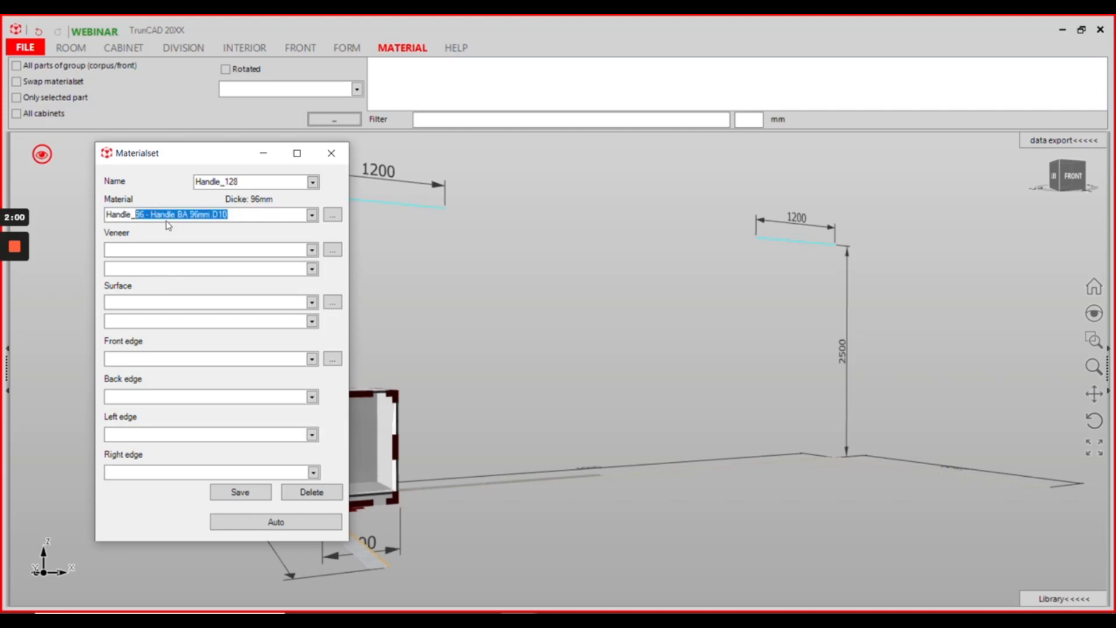
key(BackSpace)
text(128)
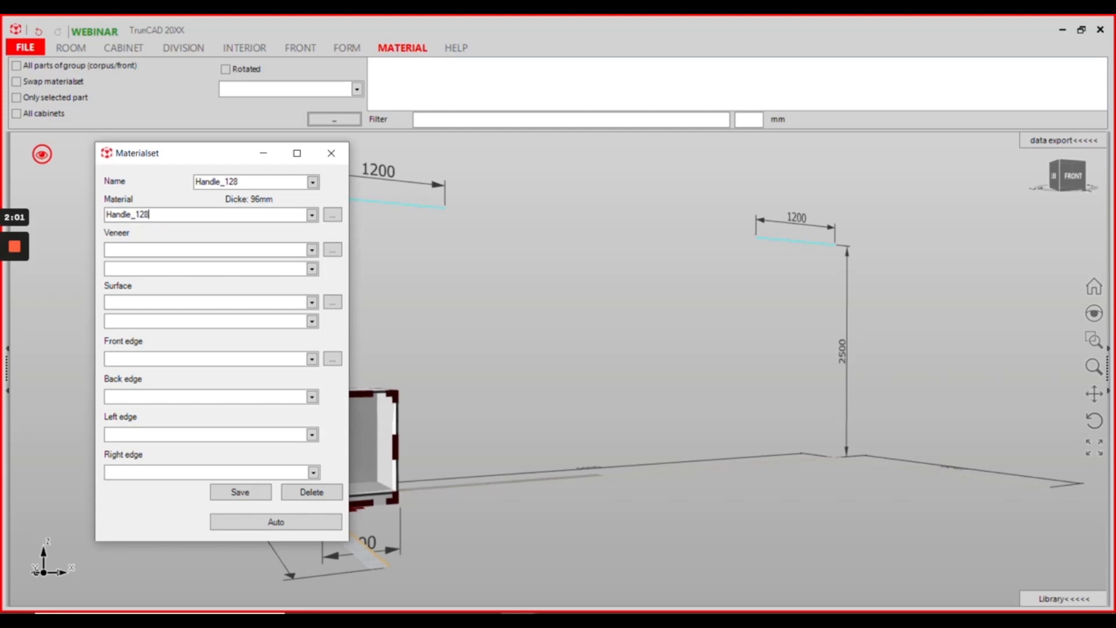
- Open the article details of Handle_128, check the thickness and set the price to 12,5
click(331, 214)
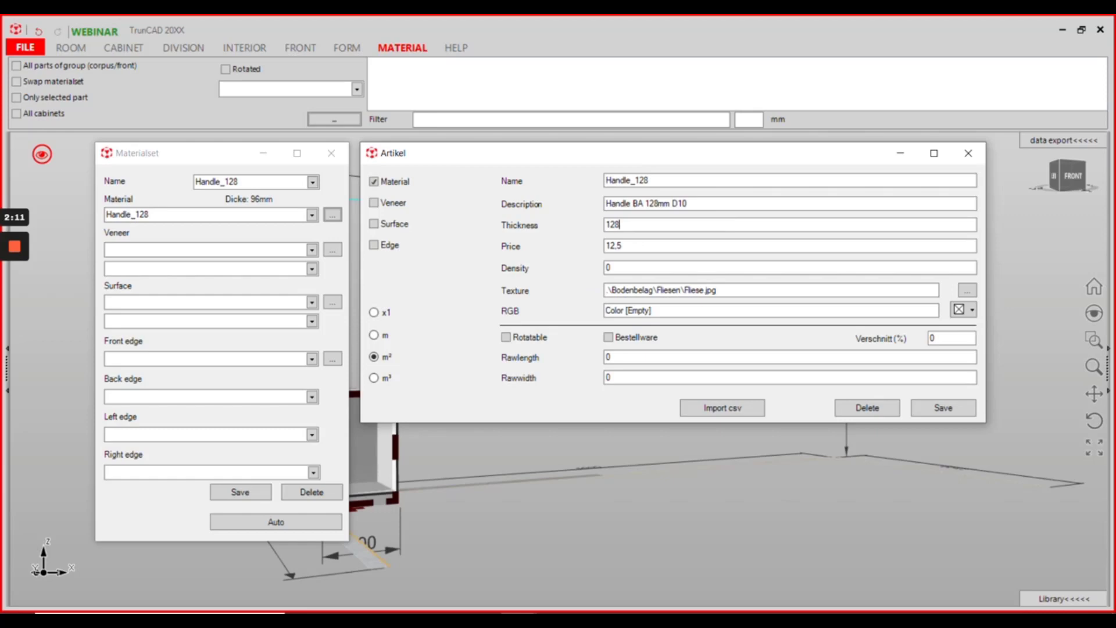
drag(621, 225, 604, 225)
click(621, 225)
double_click(614, 225)
click(624, 245)
text(12,5)
- Assign the Fliese texture from Bodenbelag\Fliesen to the Handle_128 article, and save the article and the material set
click(968, 291)
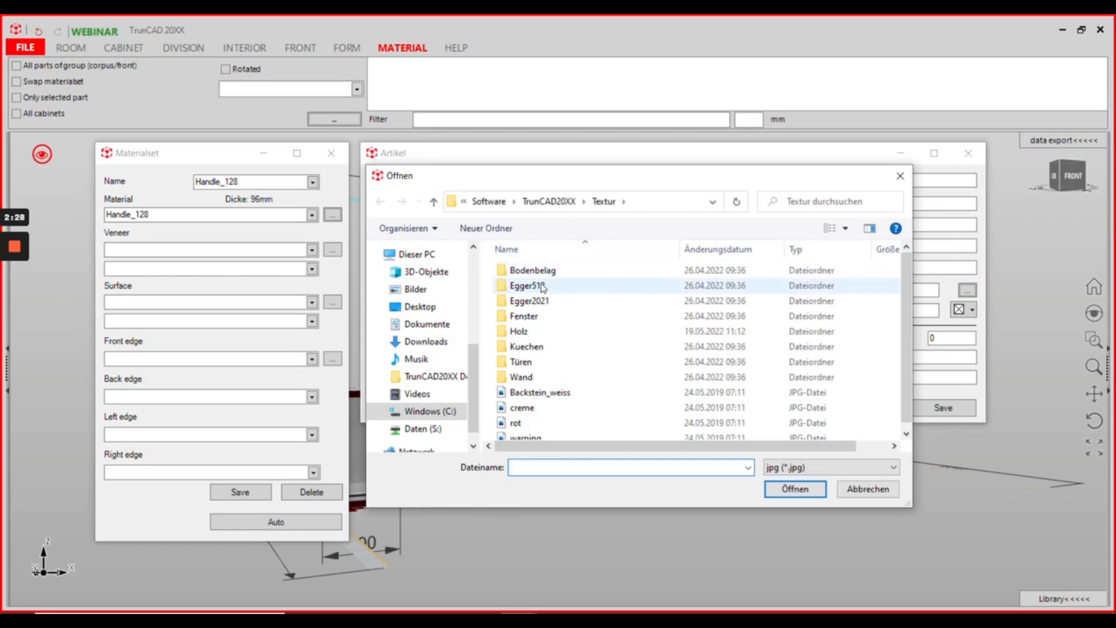
double_click(545, 273)
double_click(543, 274)
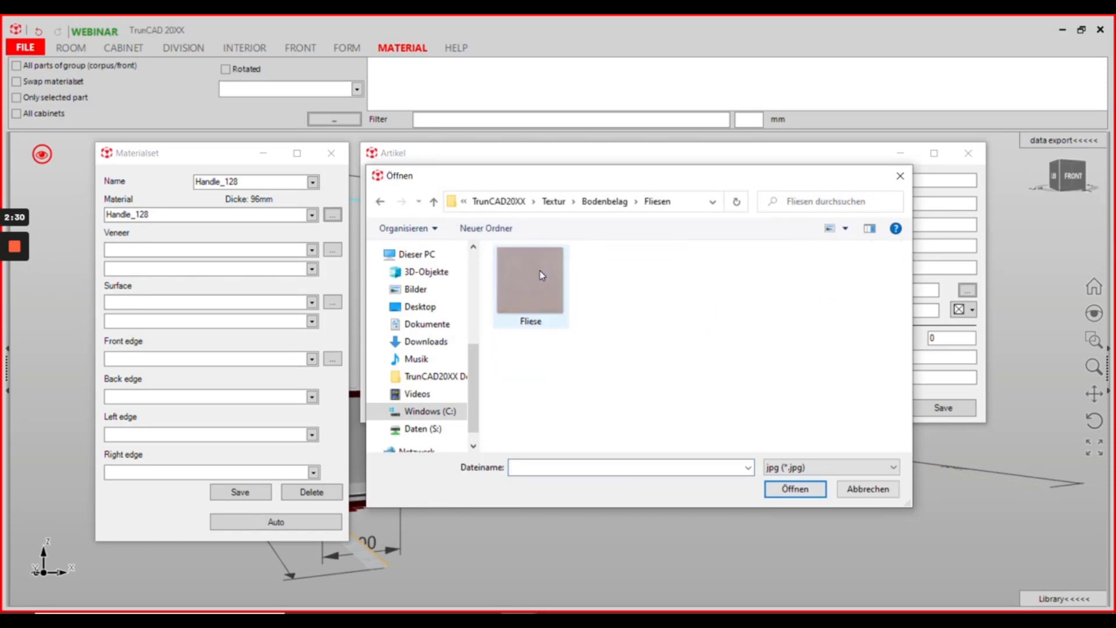
click(541, 276)
click(795, 489)
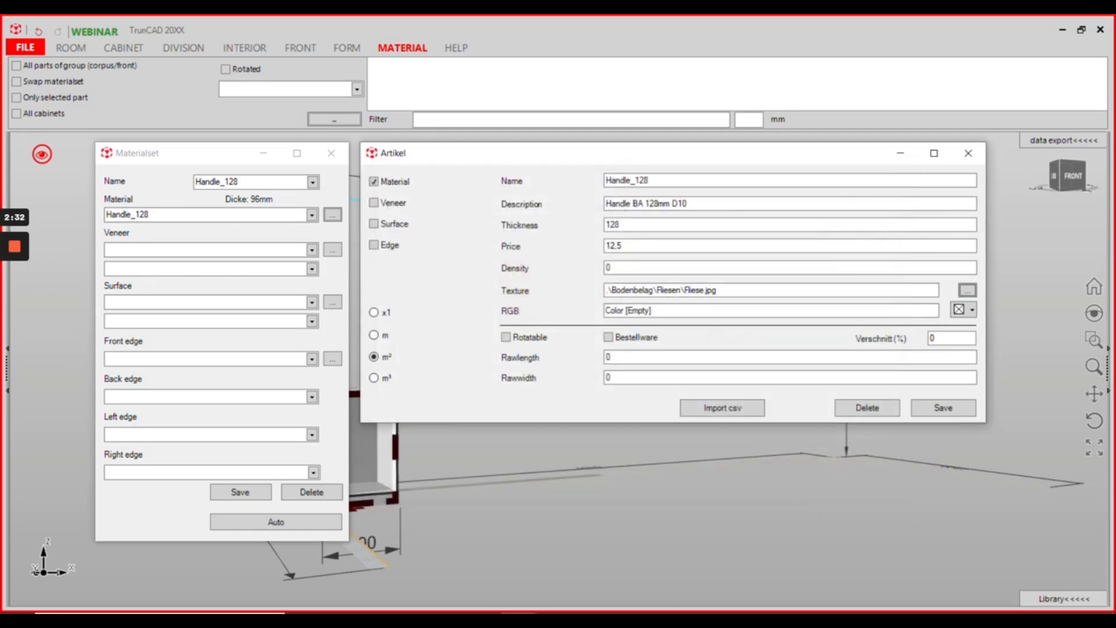
click(953, 410)
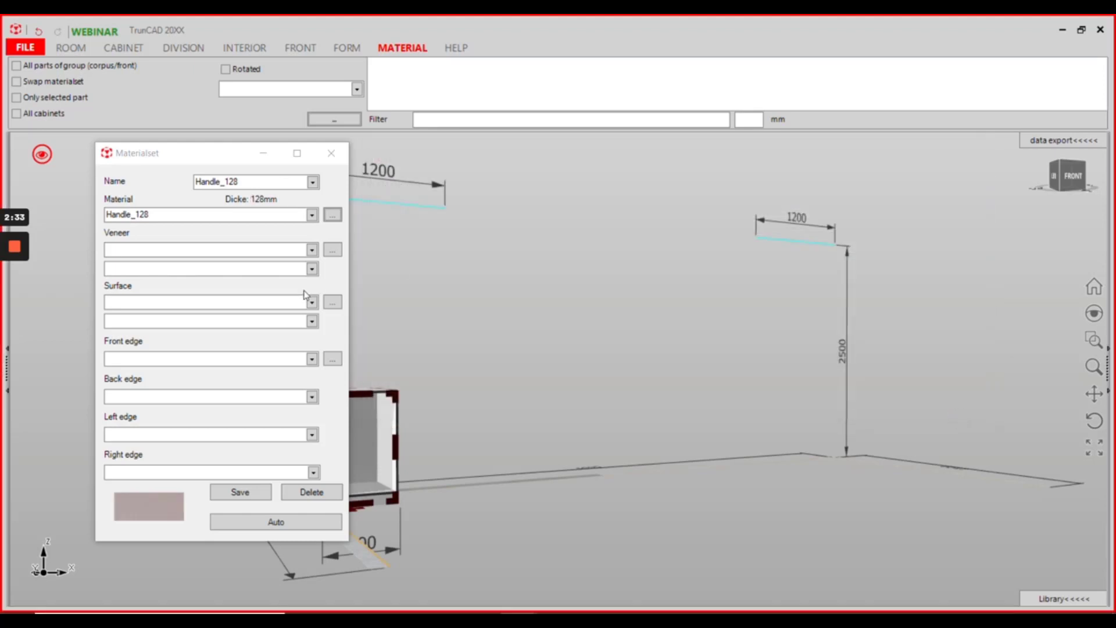
click(249, 493)
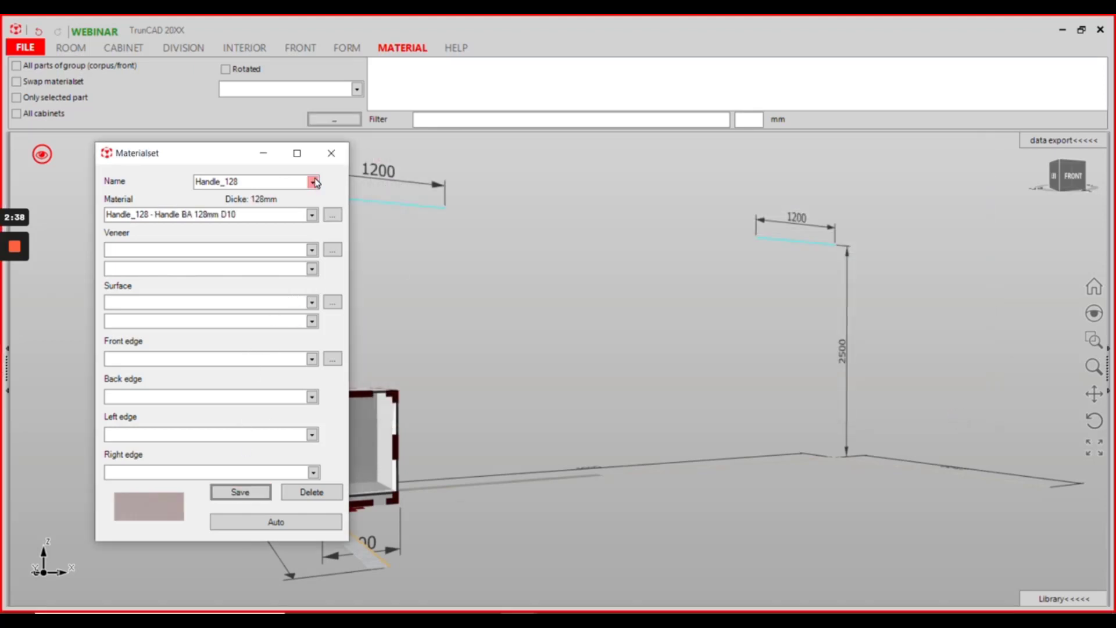
- Change the material set name to Handle_224 and replace its material with Handle_224
click(314, 182)
click(314, 182)
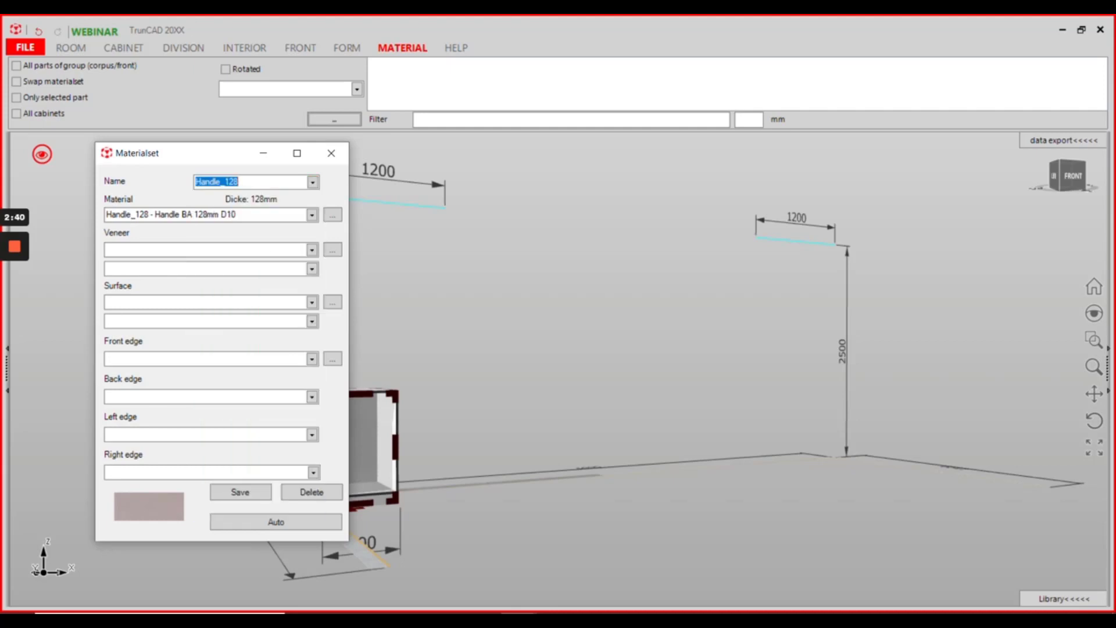
click(239, 181)
key(BackSpace)
key(BackSpace)
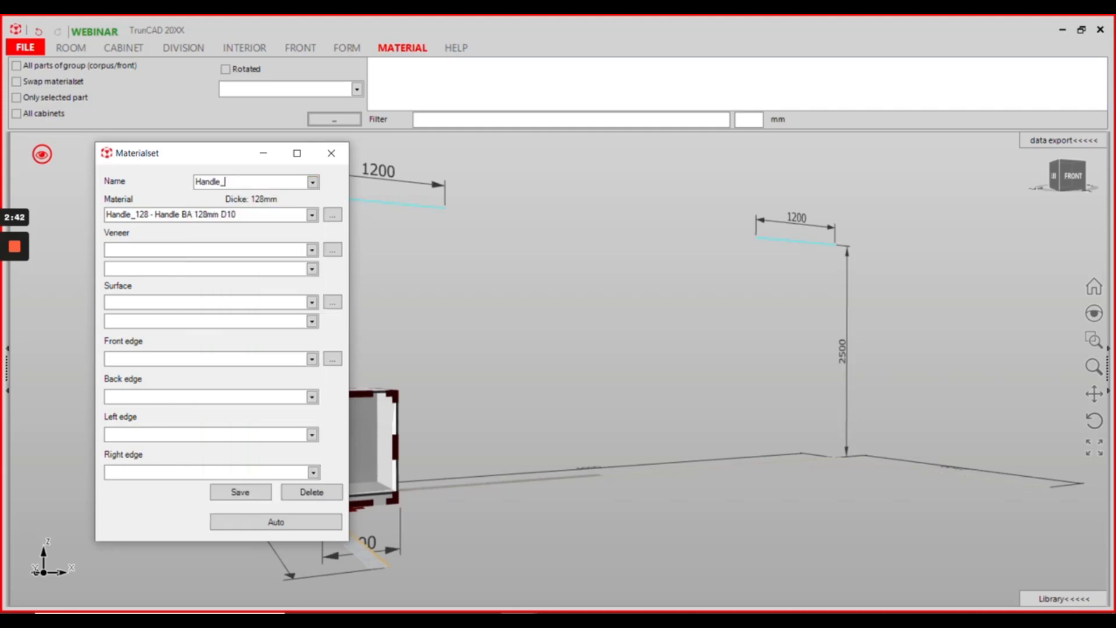
text(224)
click(242, 216)
click(241, 215)
drag(240, 215, 107, 215)
text(H)
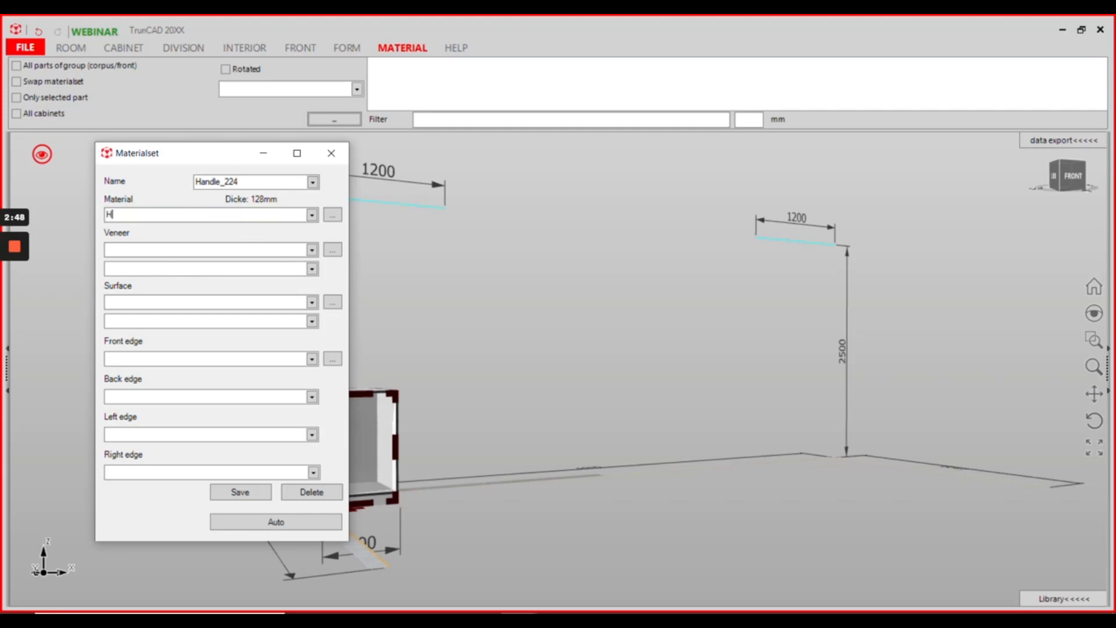
text(andle_224)
- Open the article details of Handle_224, check its thickness and price, and save the article and the material set
click(332, 214)
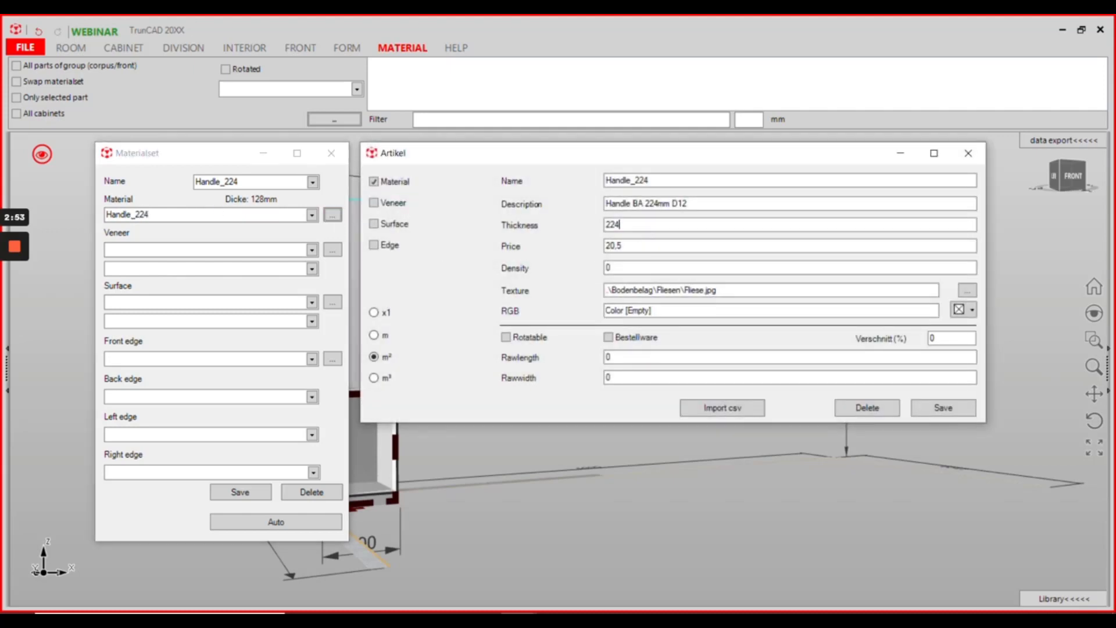
double_click(613, 224)
click(621, 246)
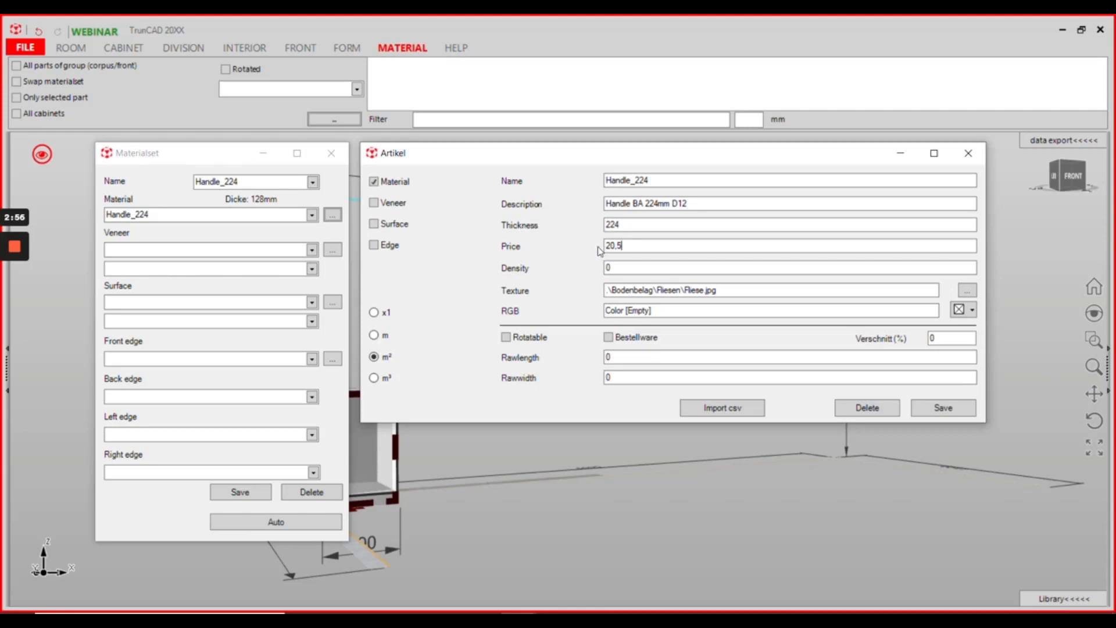
click(943, 408)
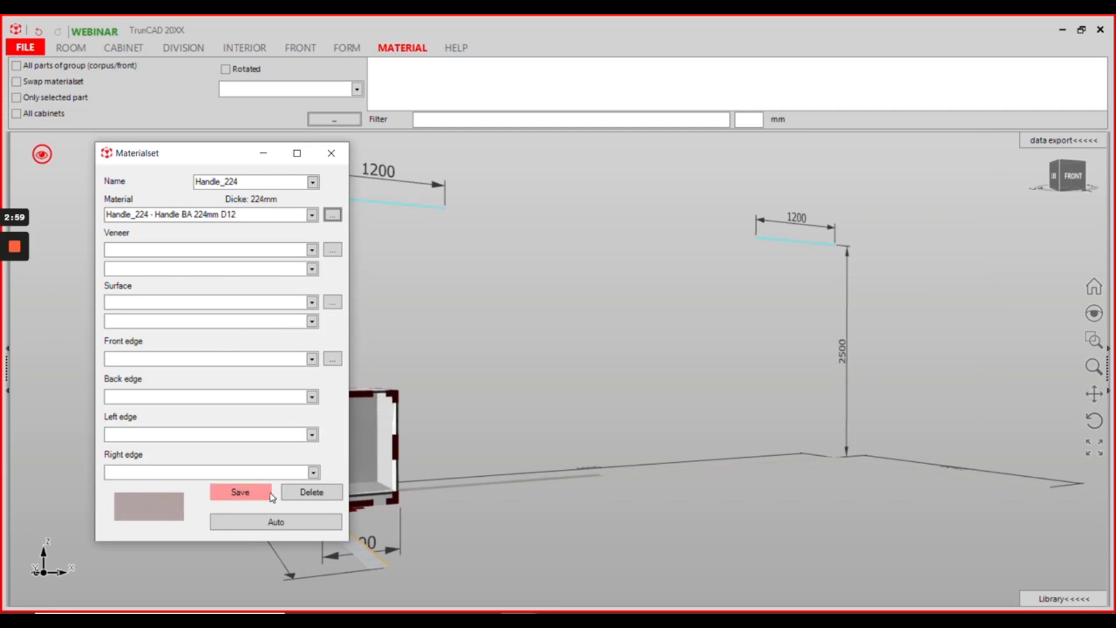
click(240, 492)
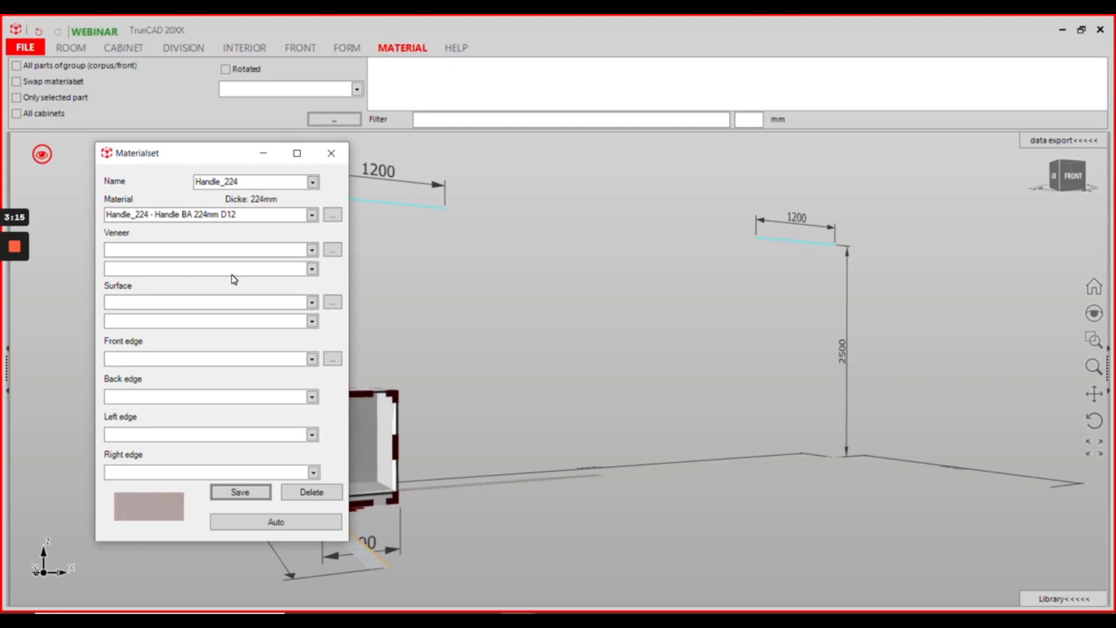
- Change the material set name to Handle_cheap and replace its material with Handle_cheap
double_click(237, 182)
click(239, 182)
key(BackSpace)
key(BackSpace)
key(BackSpace)
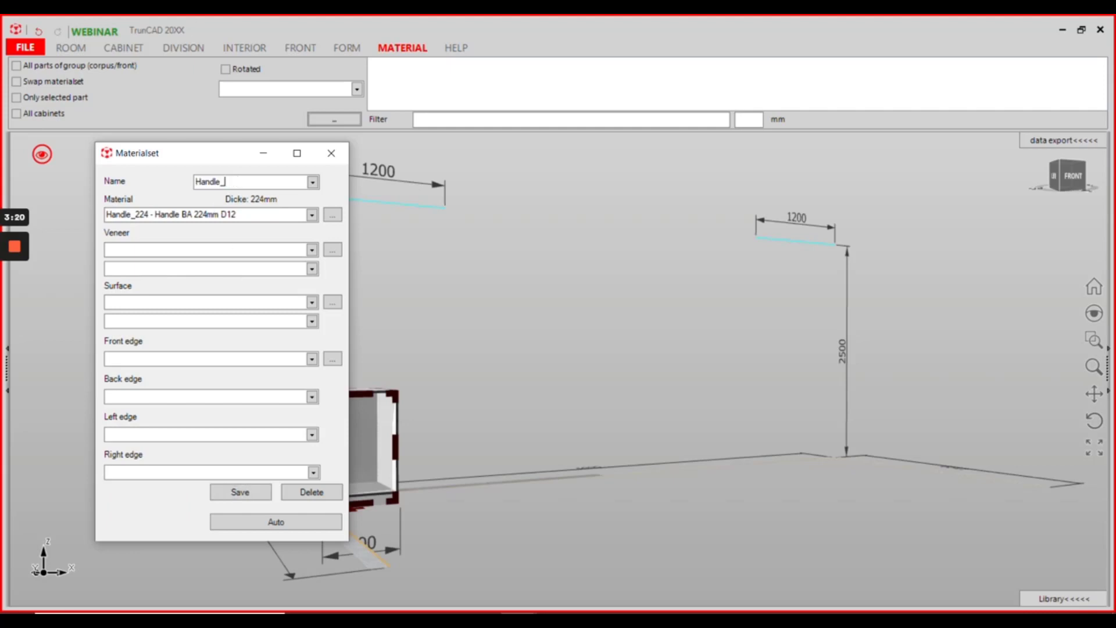
text(cheap)
click(256, 214)
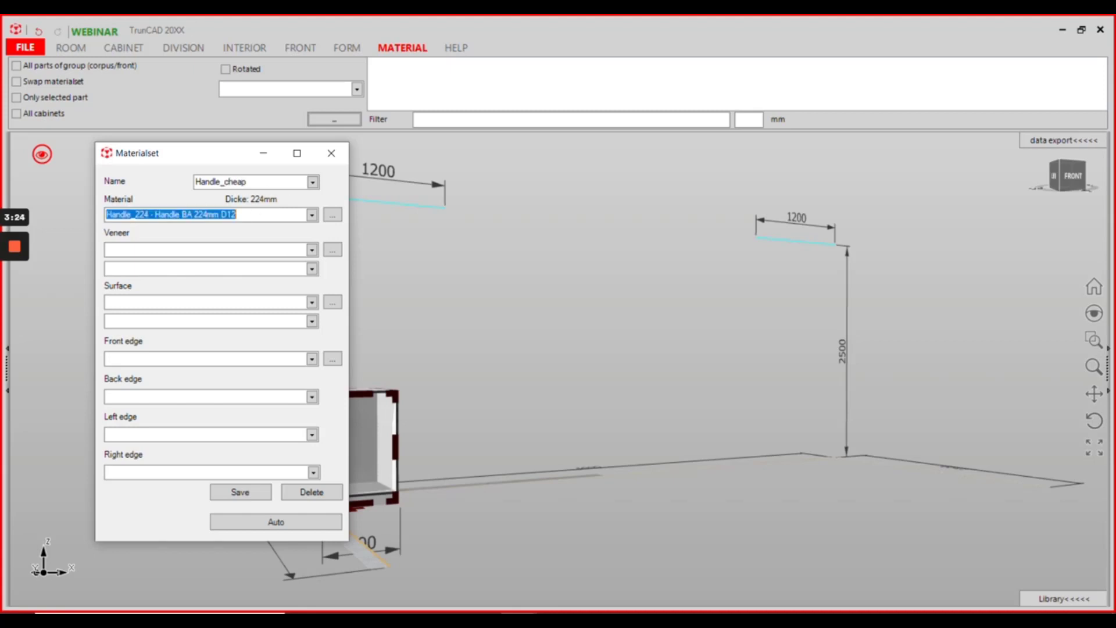
drag(256, 214, 135, 214)
text(cheap)
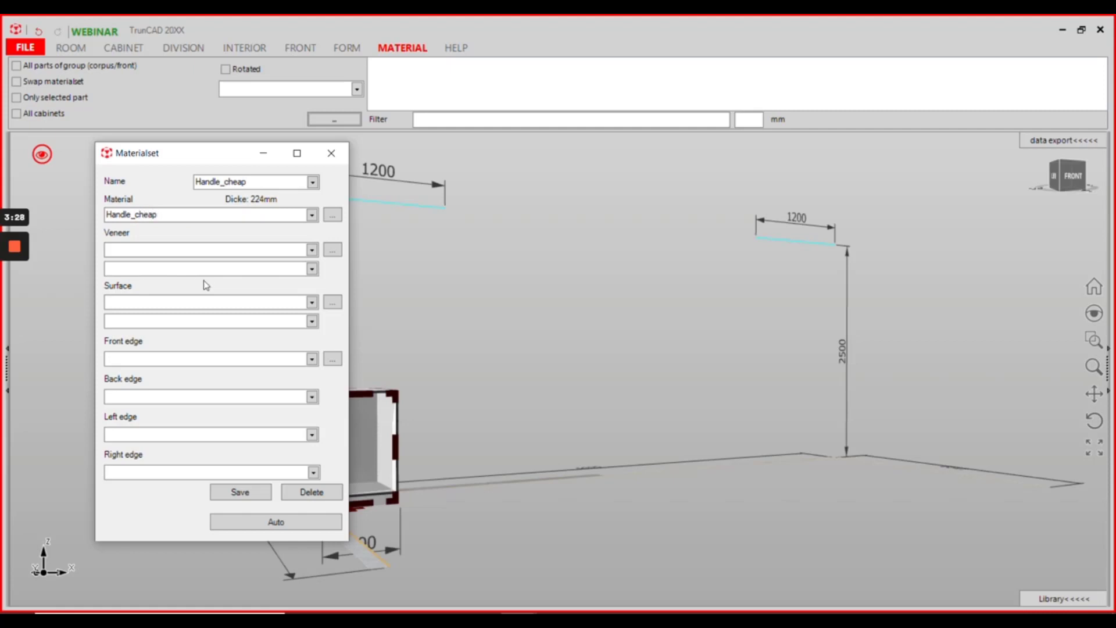
- Set the thickness to 1 in the Handle_cheap article details, and save the article and the material set
click(332, 215)
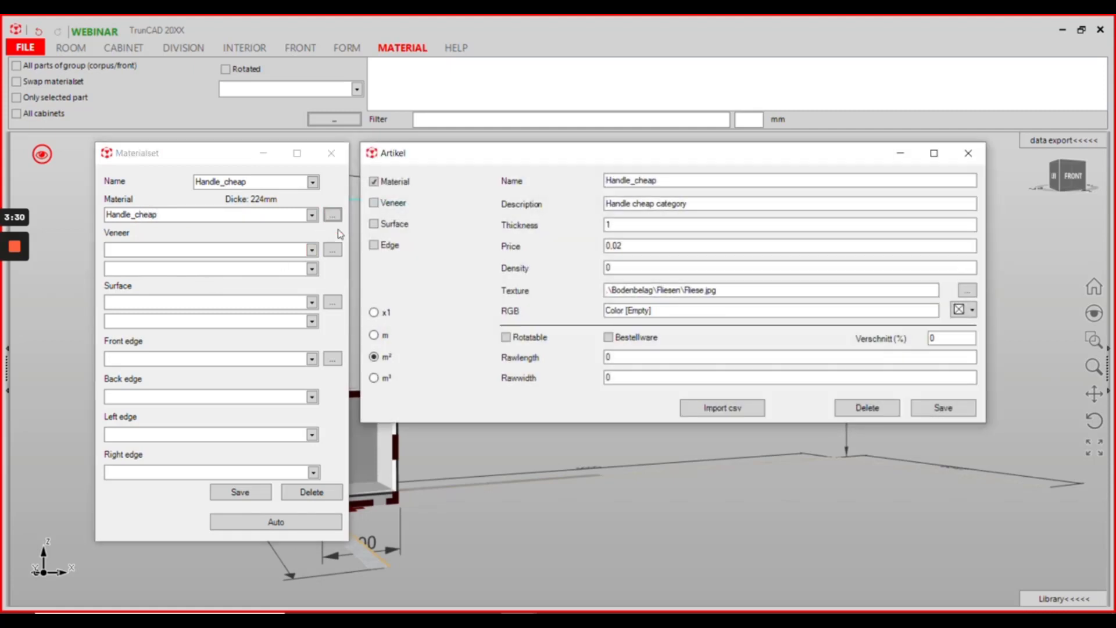
click(605, 223)
text(1)
double_click(606, 225)
click(944, 410)
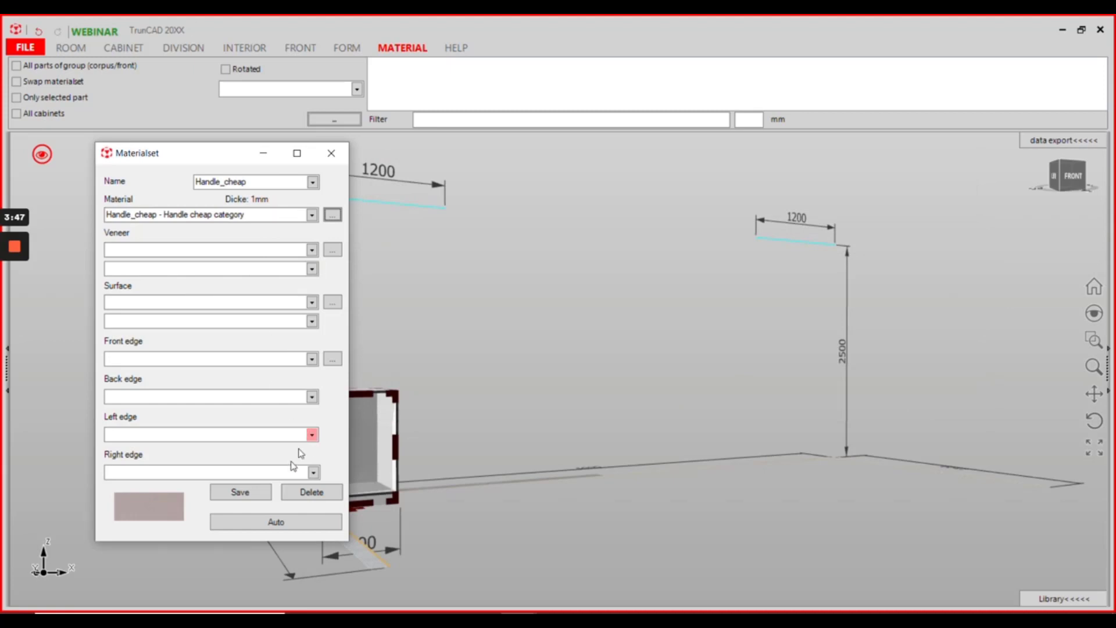
click(248, 493)
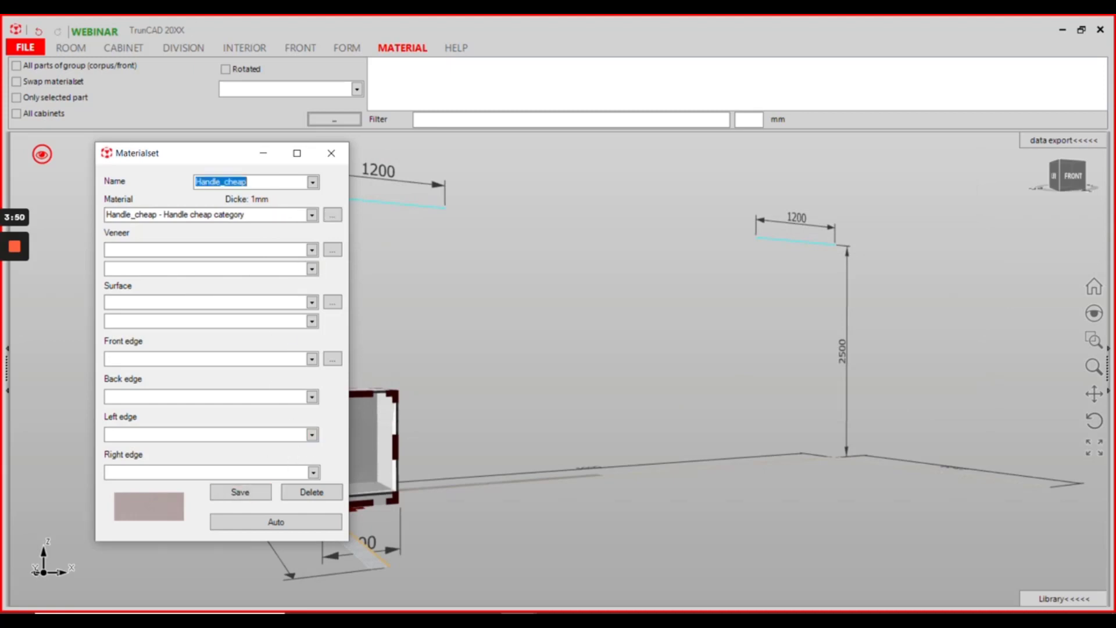
- Change the material set name to Handle_medium and replace its material with Handle_medium
click(248, 182)
drag(248, 182, 225, 182)
text(medium)
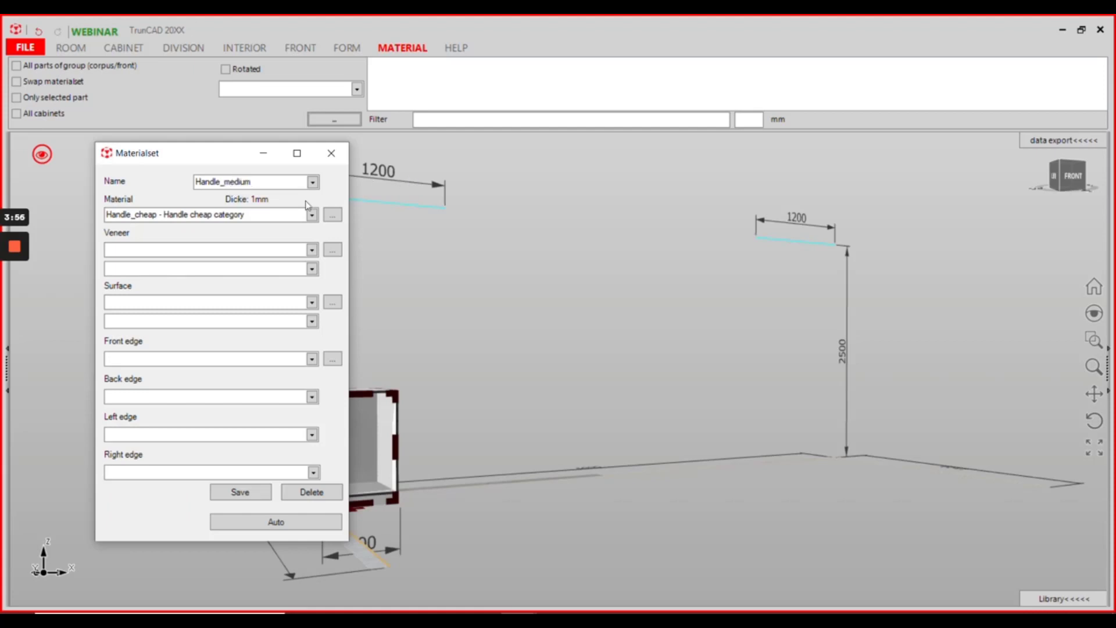
click(254, 216)
drag(251, 215, 107, 215)
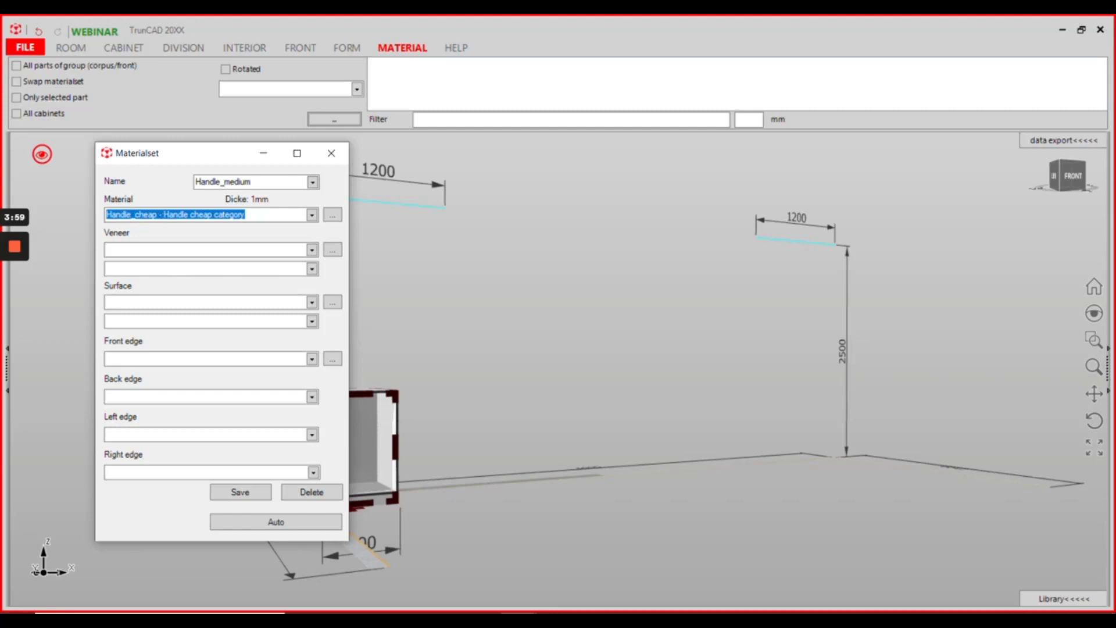
text(Handle_medium)
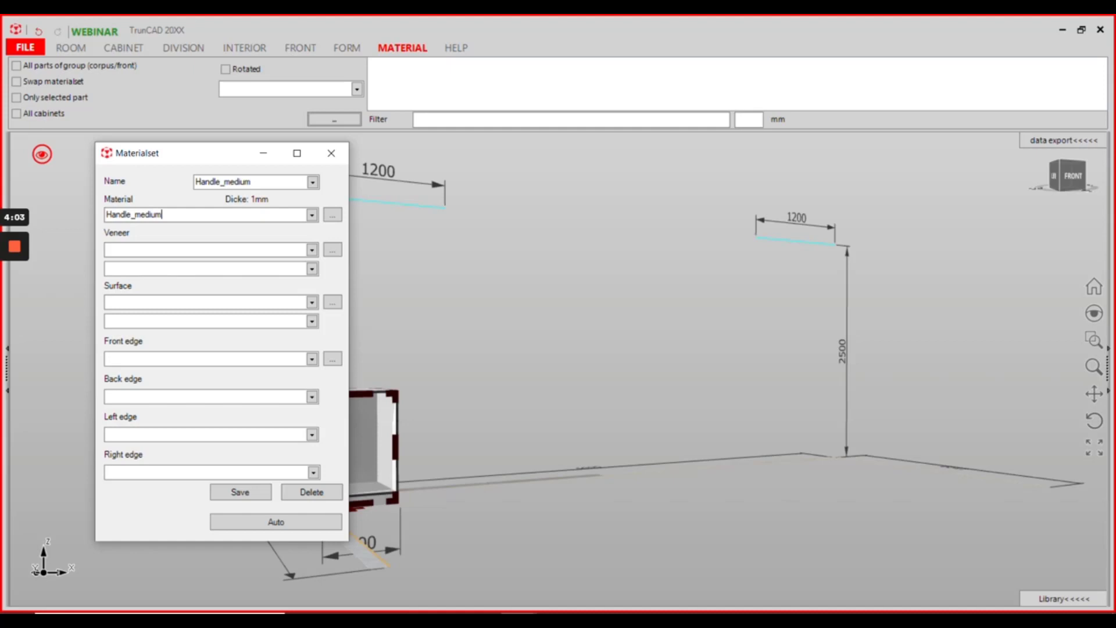
- Open the article details of Handle_medium, check its thickness and price, and save the article
click(332, 215)
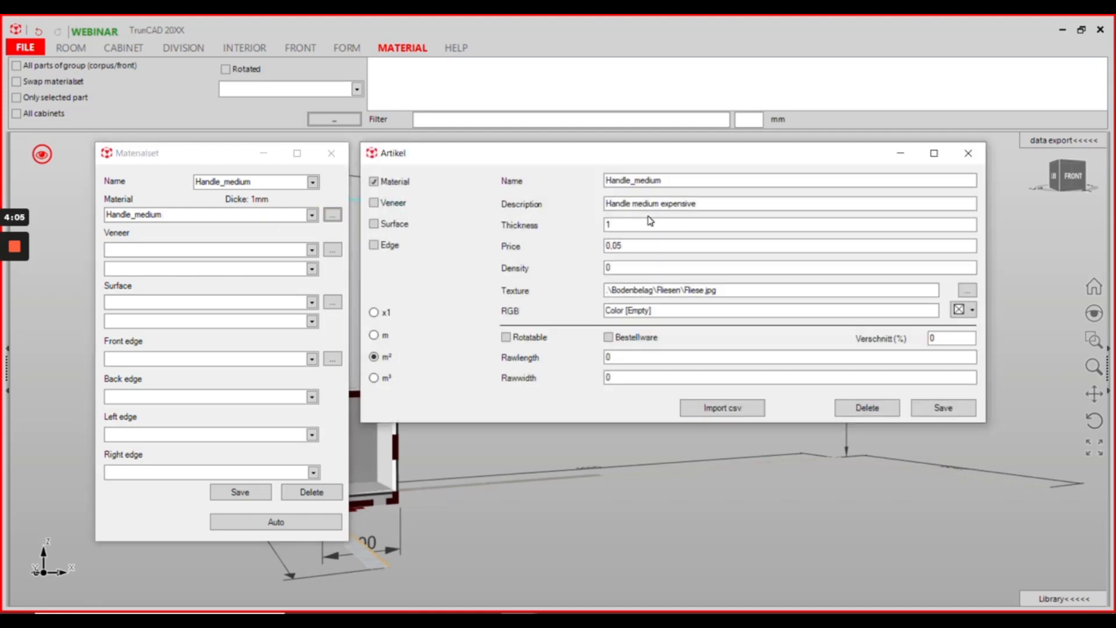
drag(613, 225, 601, 225)
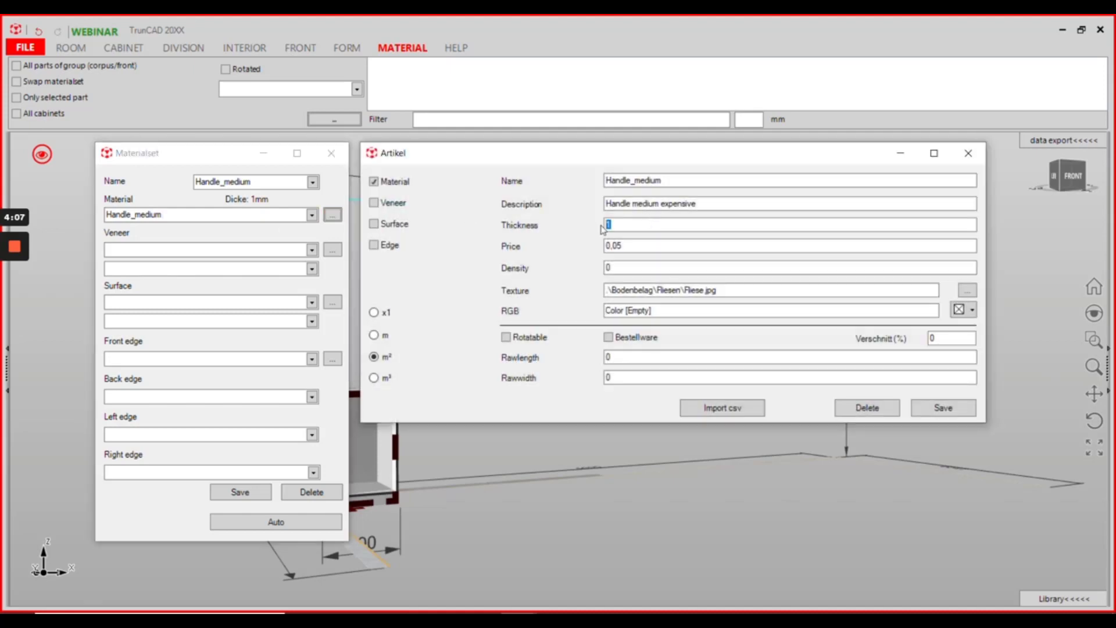
click(630, 247)
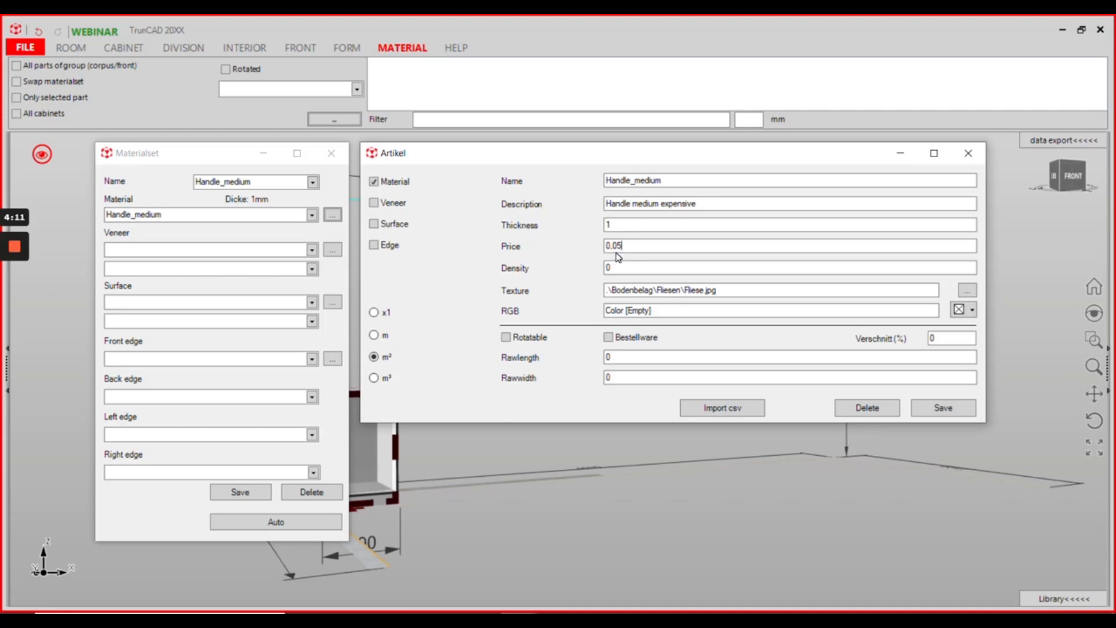
click(941, 414)
- Change the material set name to Handle_expensive and replace its material with Handle_expensive
double_click(276, 182)
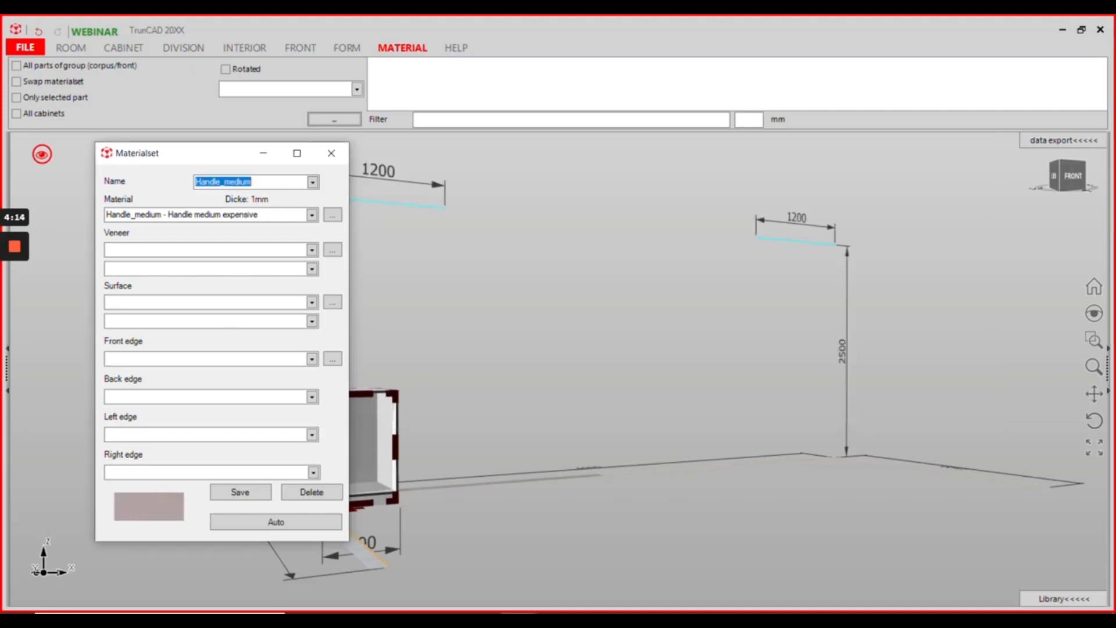
click(276, 182)
drag(255, 182, 231, 182)
text(expensive)
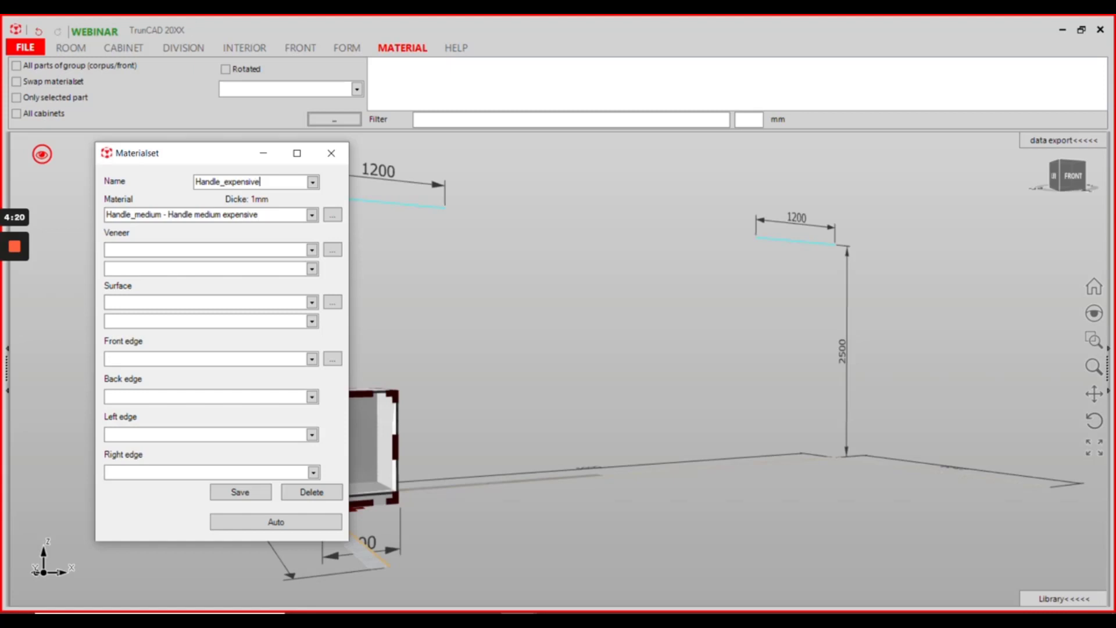
key(Tab)
drag(259, 215, 105, 215)
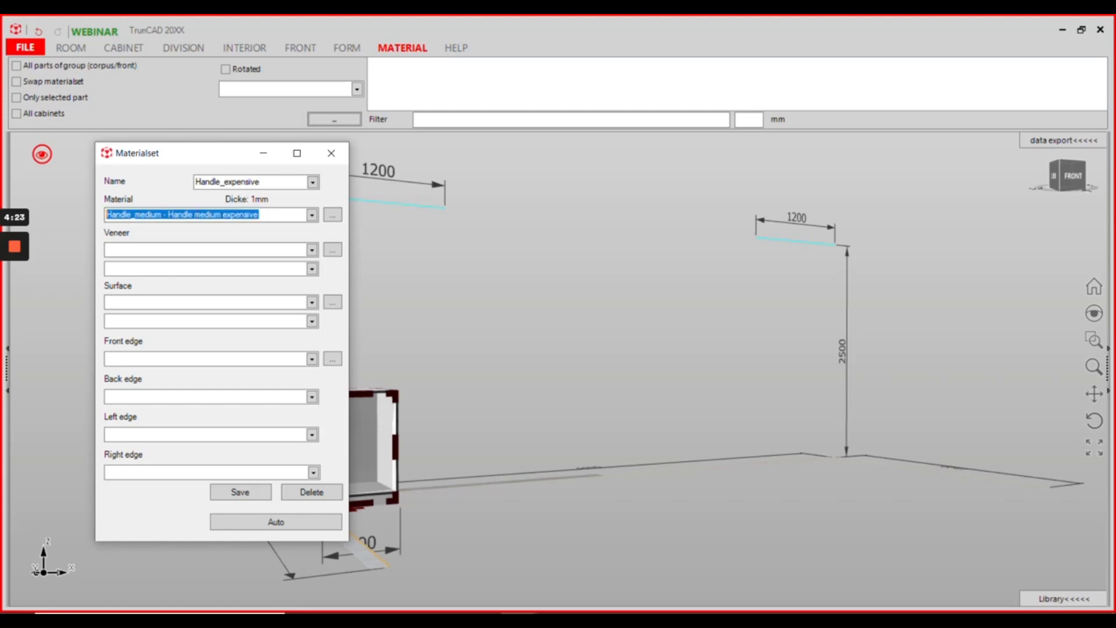
text(Handle_)
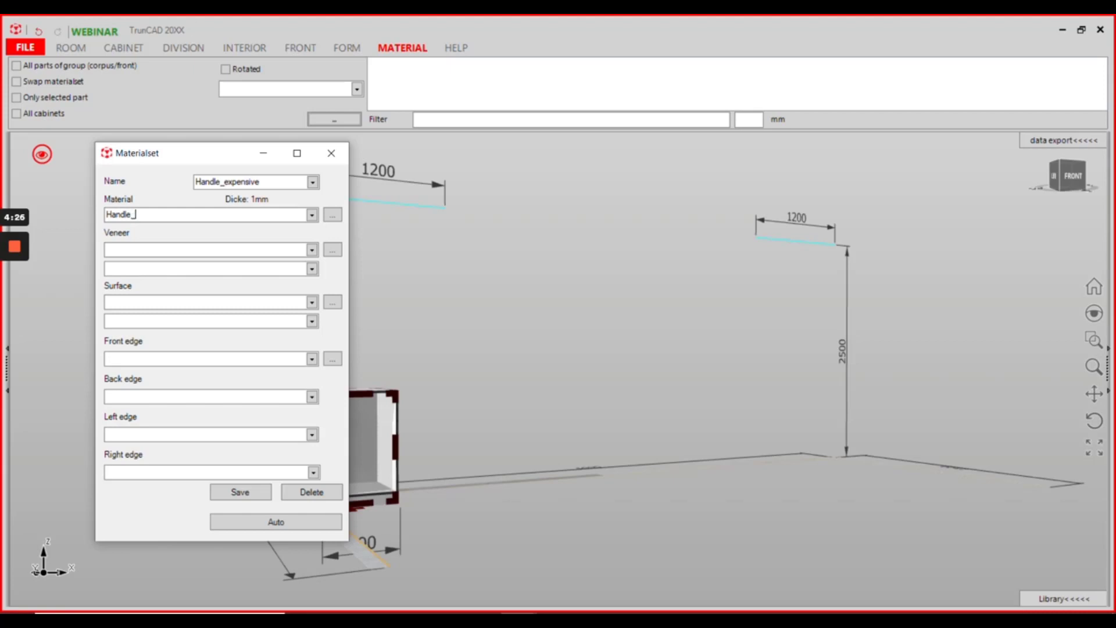
text(expensive)
- Open the Handle_expensive article details, save the article and the material set, and close the material set editor
click(332, 214)
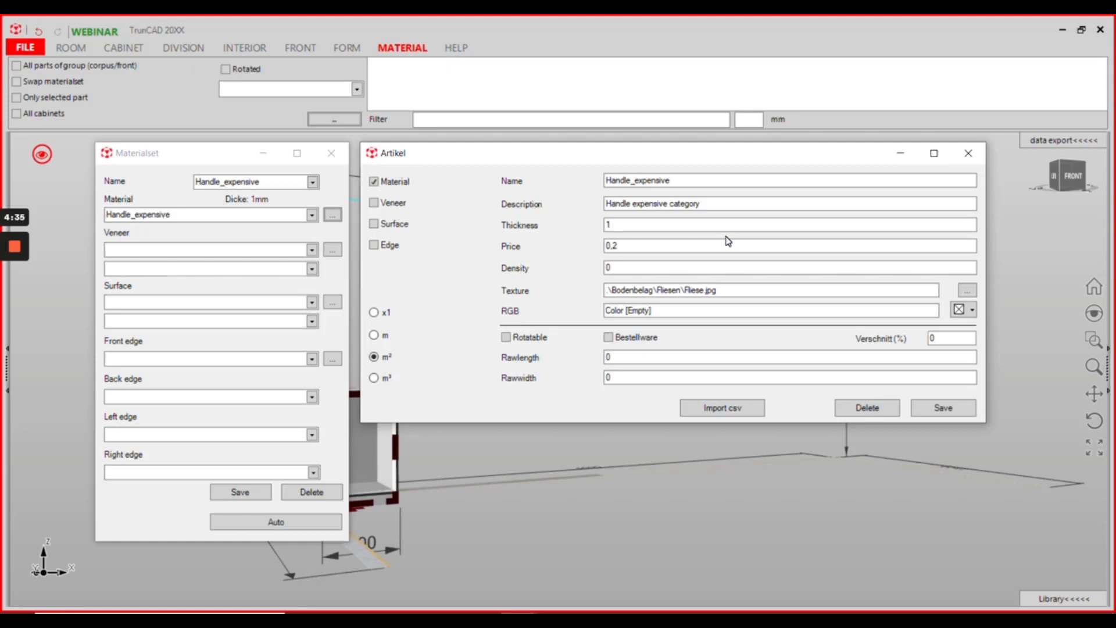
click(945, 411)
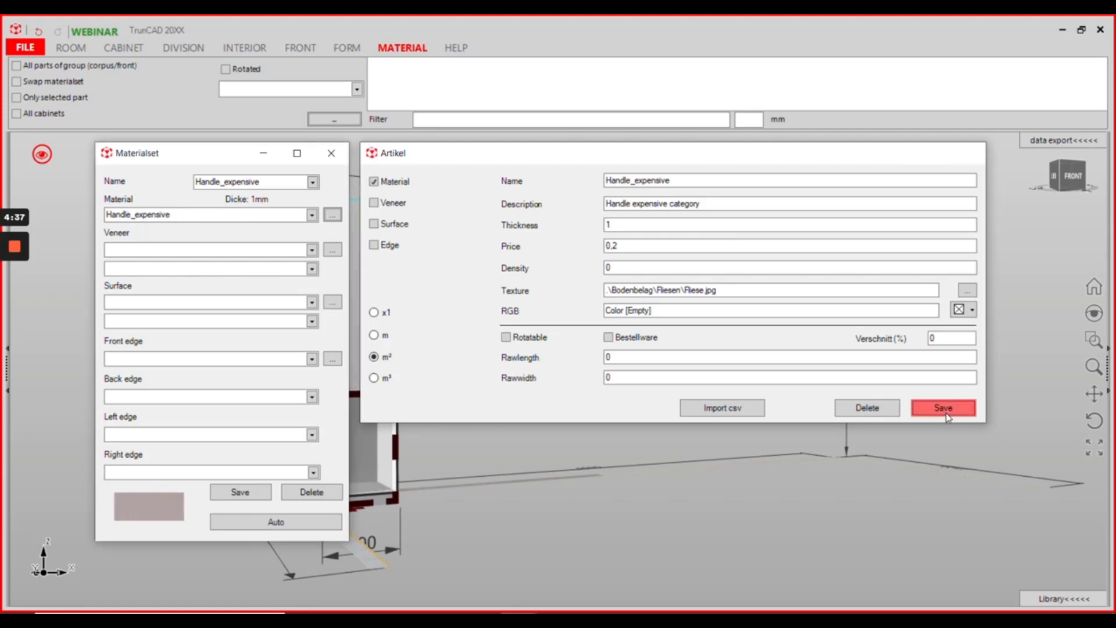
click(245, 494)
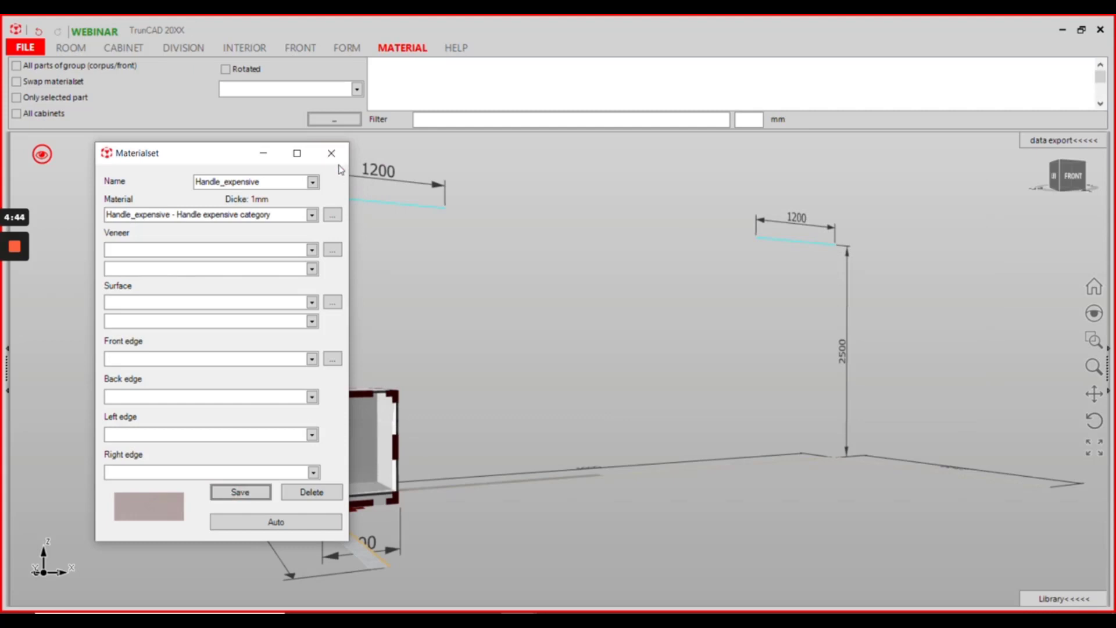
click(340, 161)
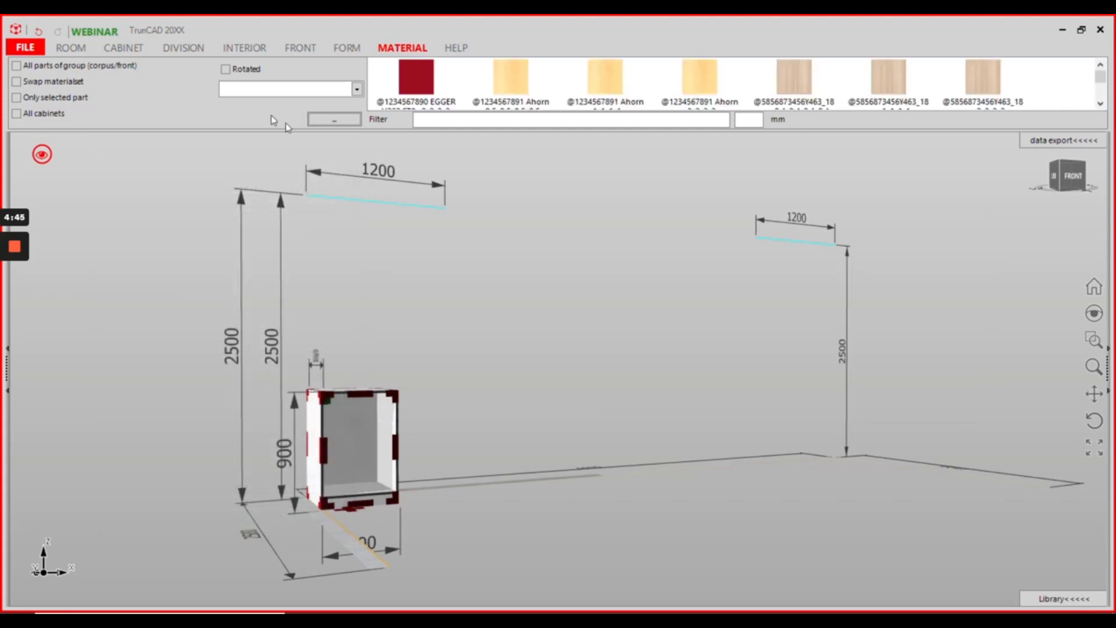
- Add a left door to the front of the cabinet
click(293, 51)
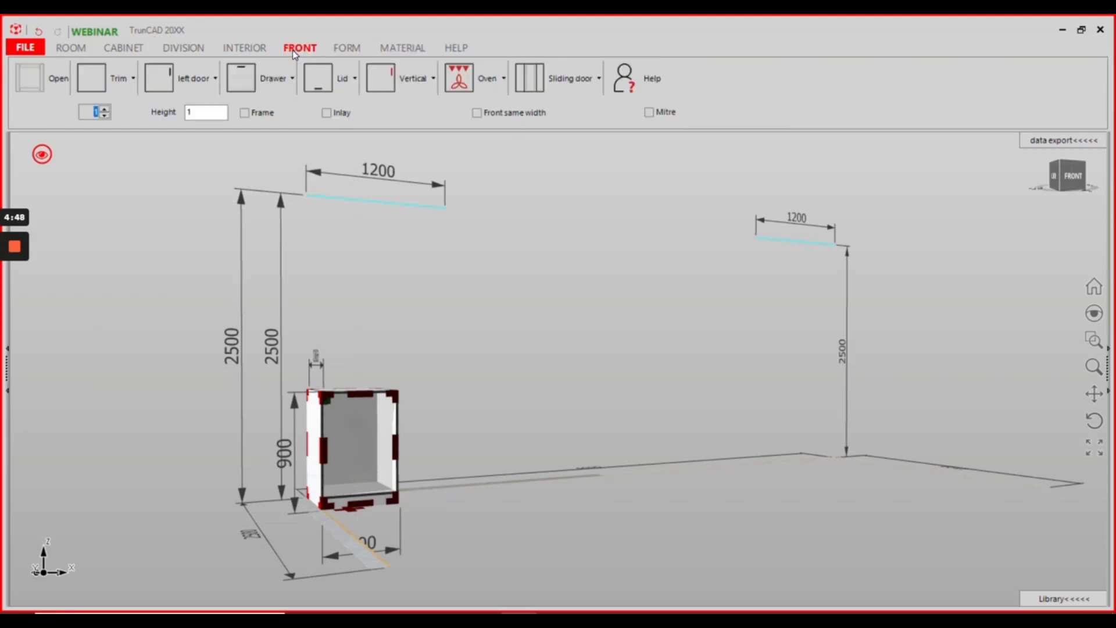
drag(160, 78, 351, 425)
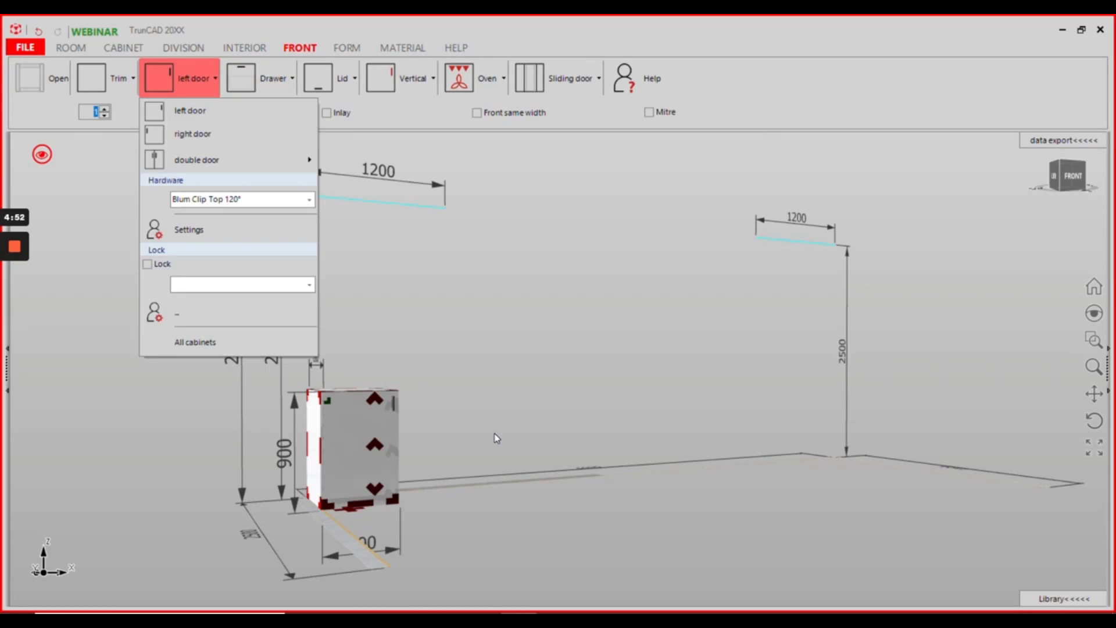
middle_drag(493, 410, 386, 413)
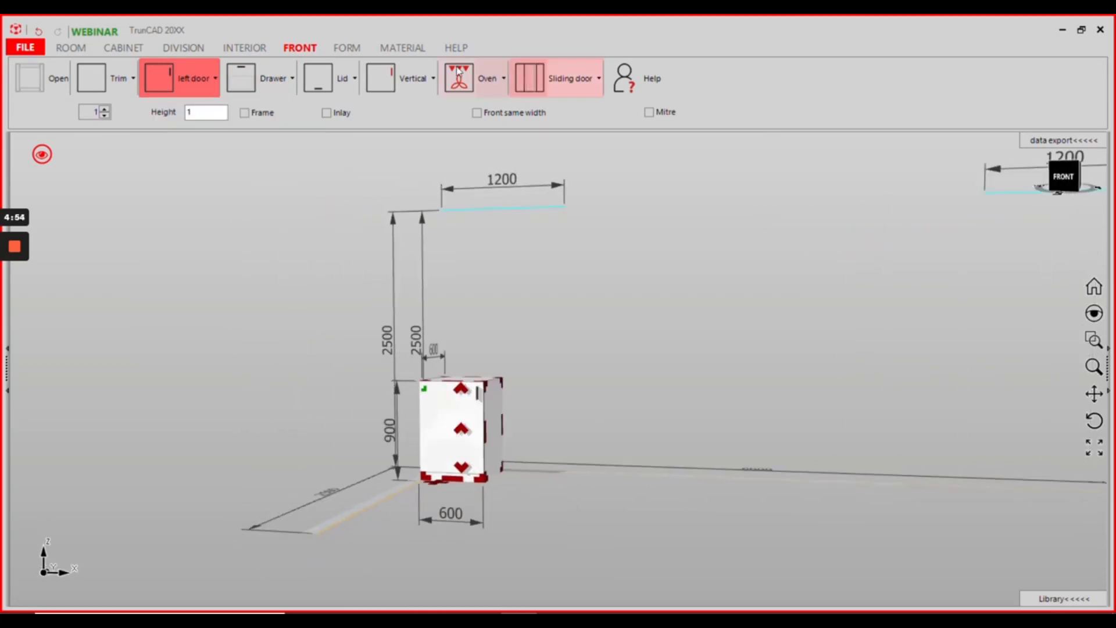
- Check the handle drilling settings of the vertical door handle
click(431, 81)
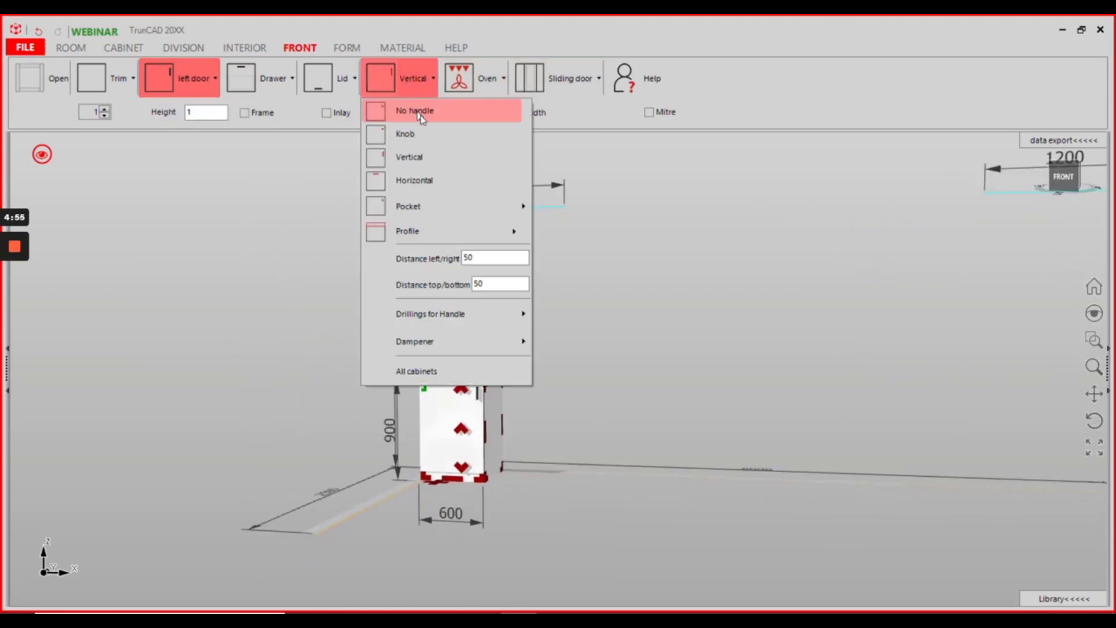
mouse_move(509, 312)
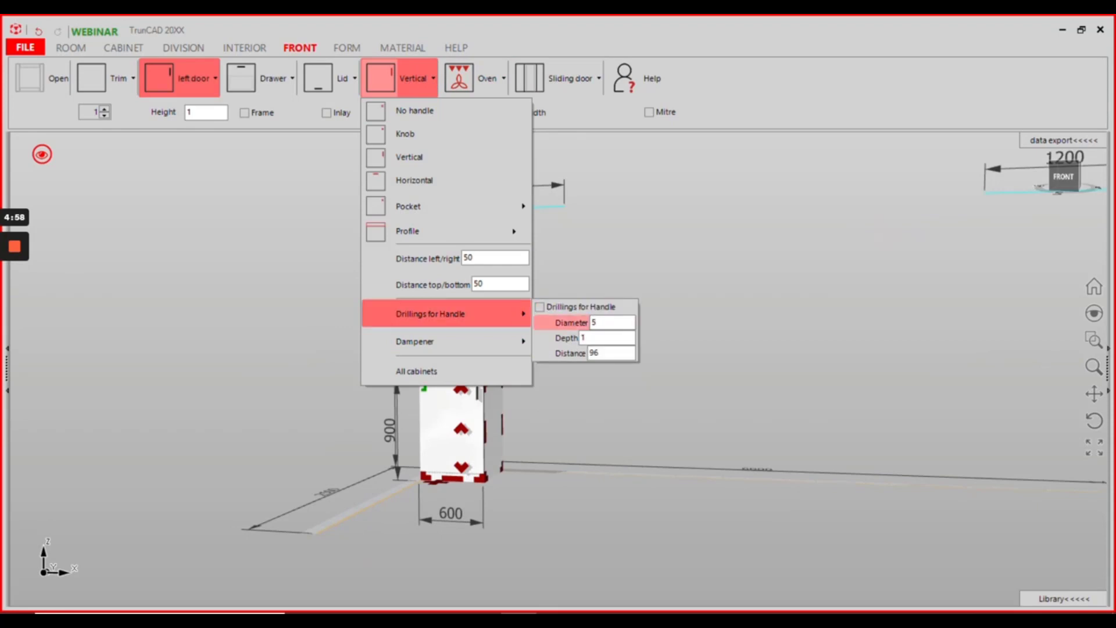
click(748, 344)
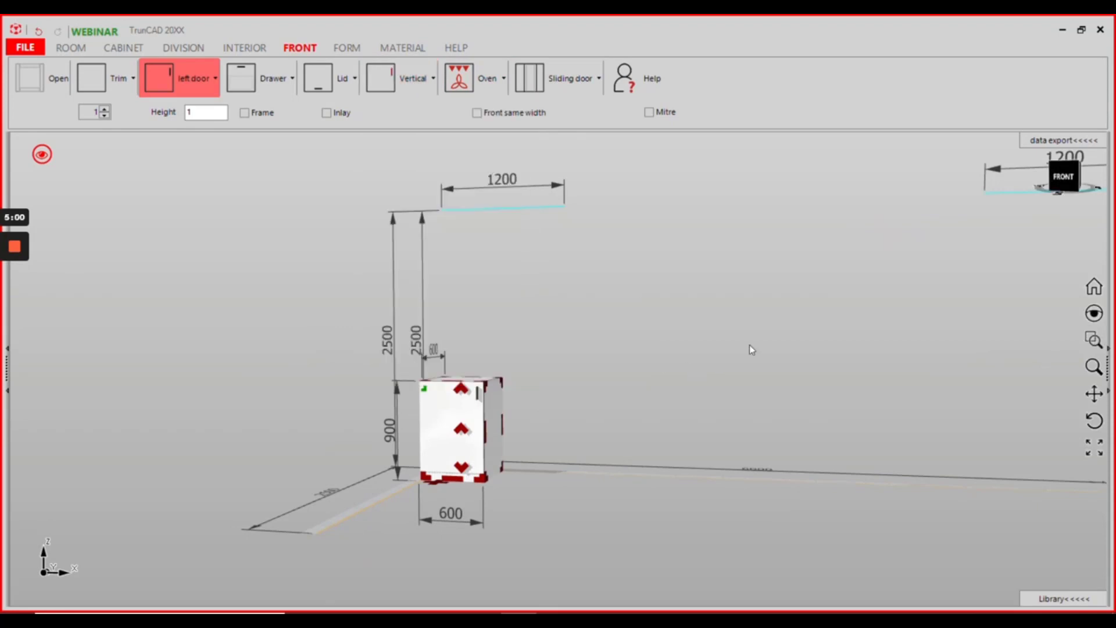
- Show the cabinet's parts list, open its bill of material settings and load the Bestellliste layout
click(1038, 142)
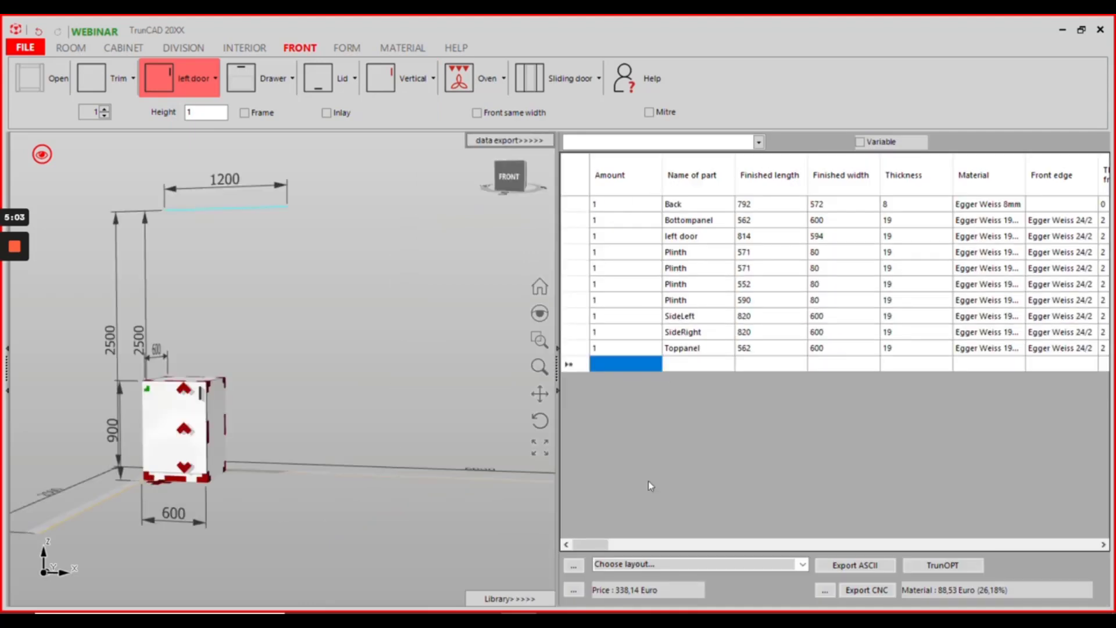
click(573, 565)
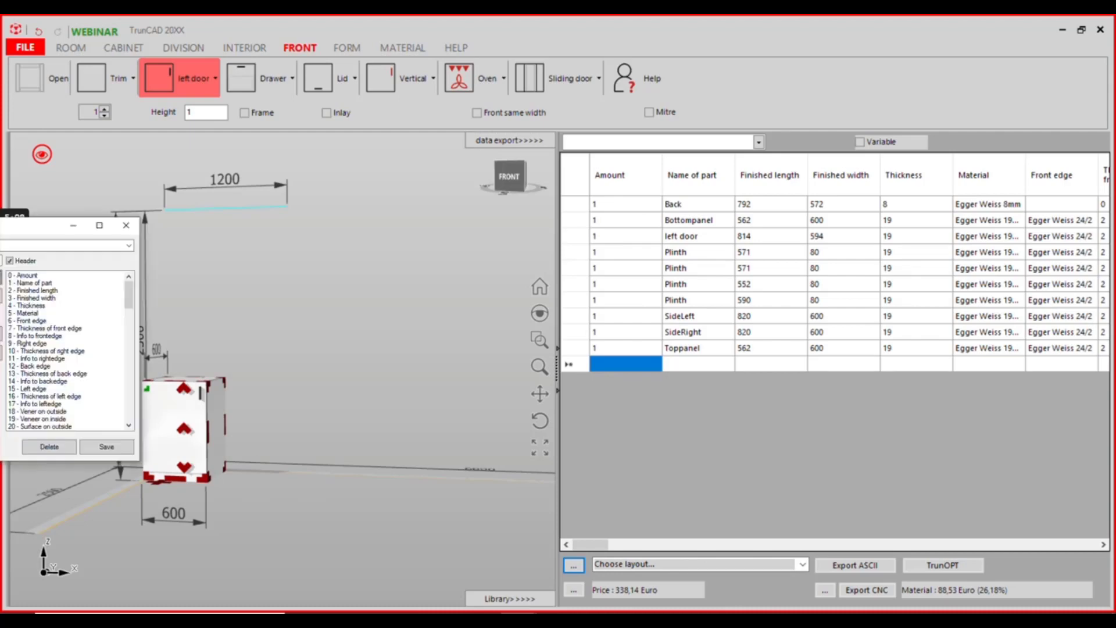
drag(281, 209, 274, 167)
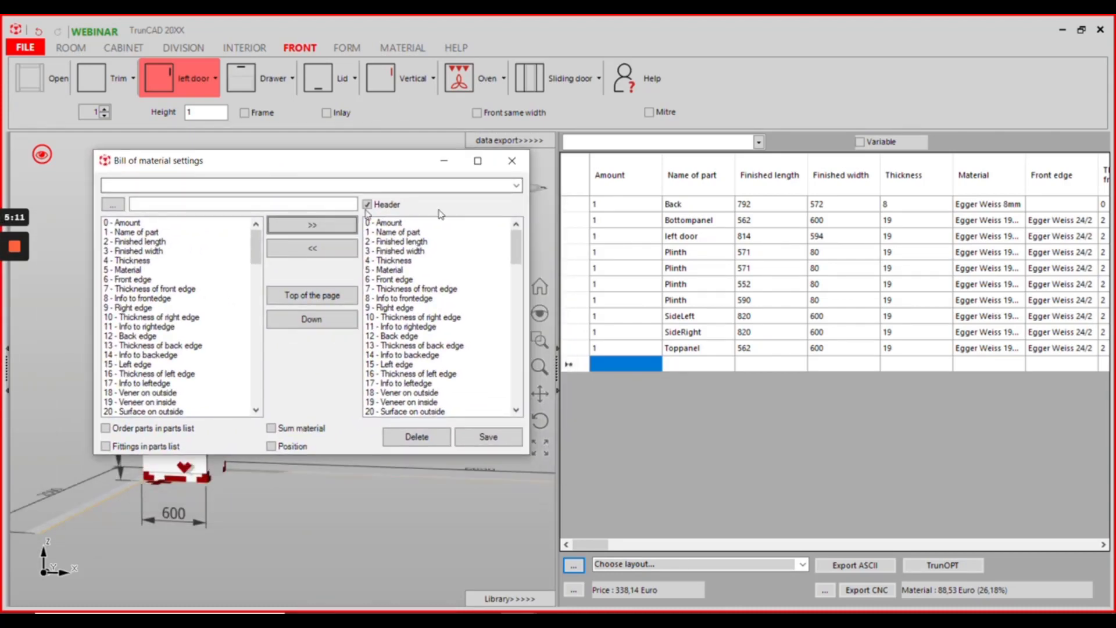
click(515, 184)
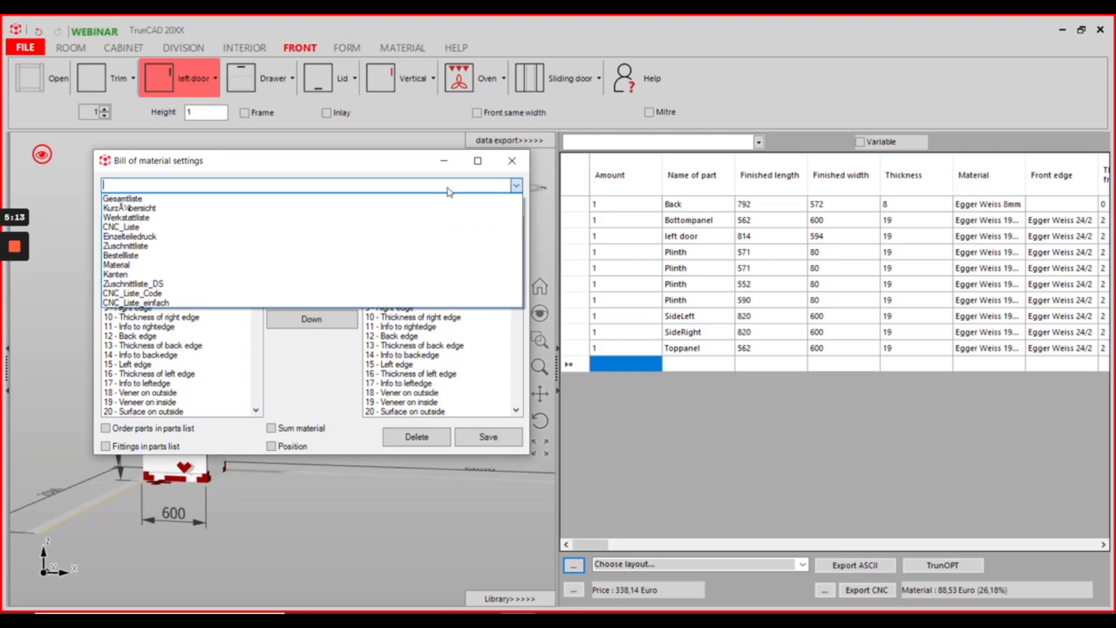
click(180, 255)
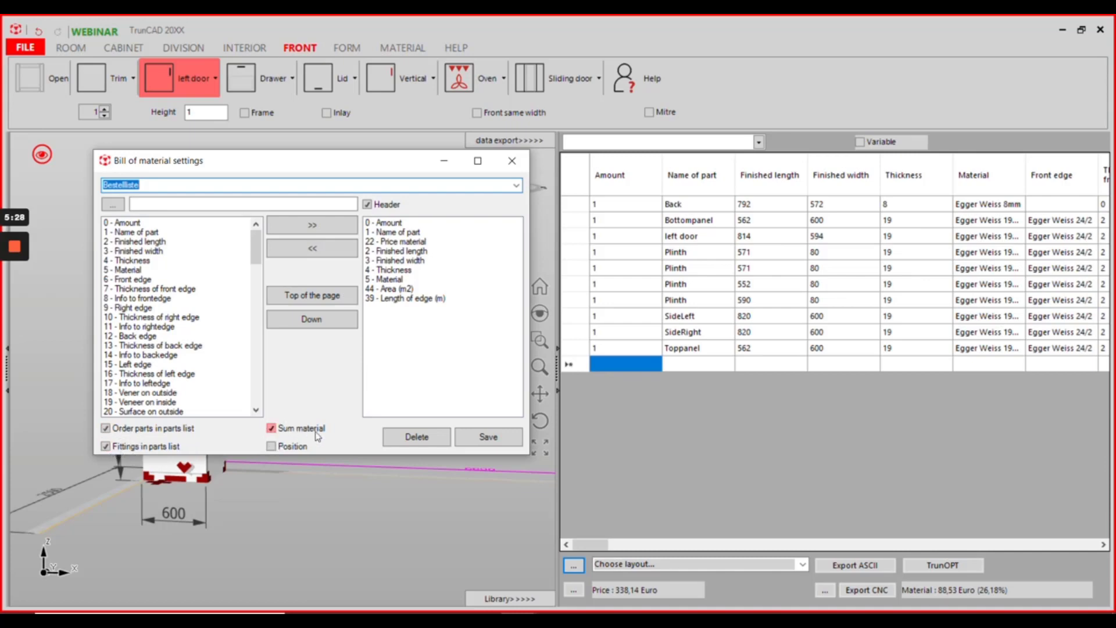
- Save the Bestellliste layout with the Price material column and apply it to the parts list
click(393, 243)
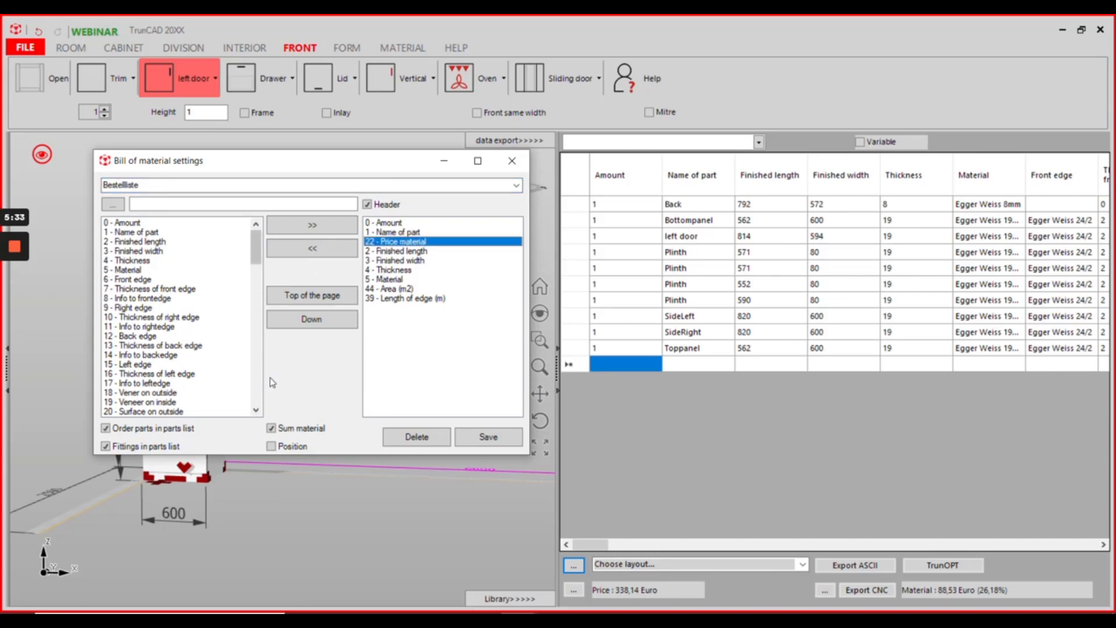
click(483, 439)
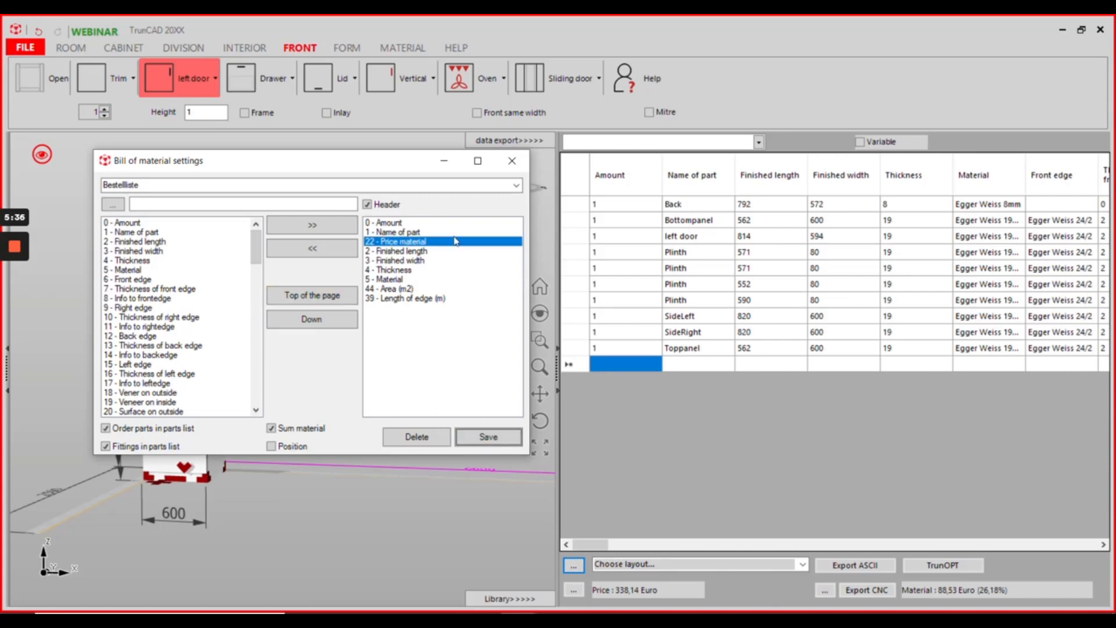
click(512, 162)
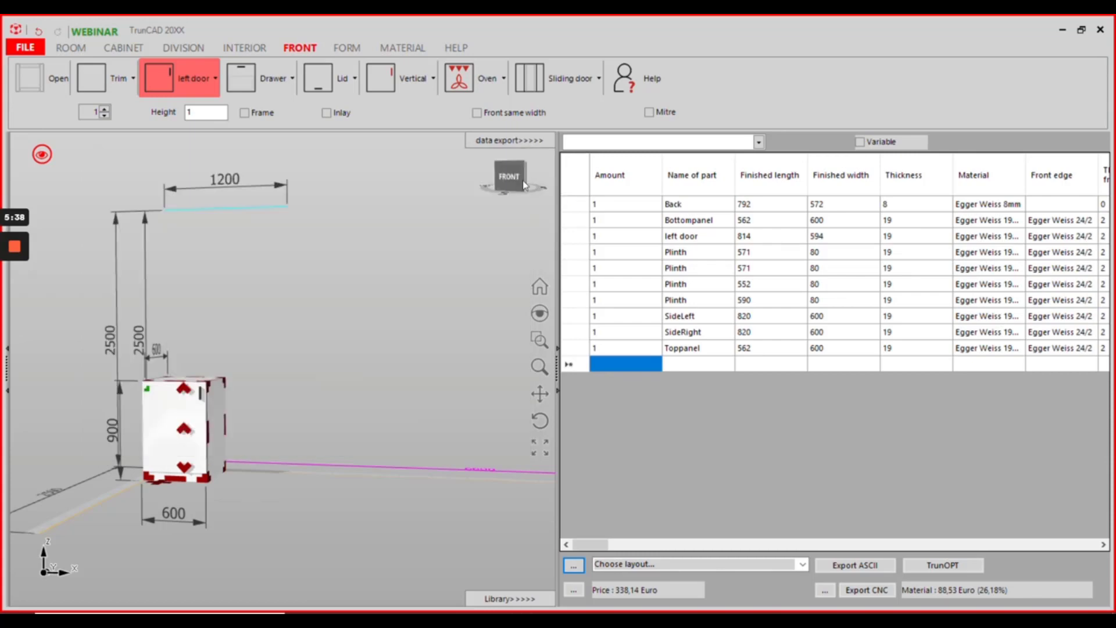
click(803, 564)
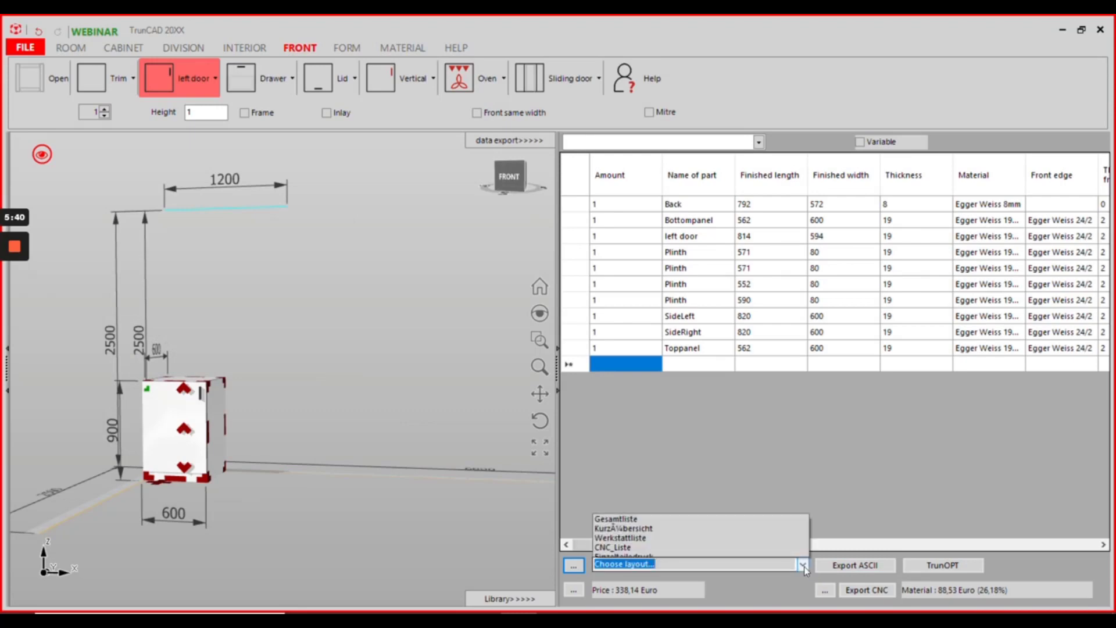
click(689, 504)
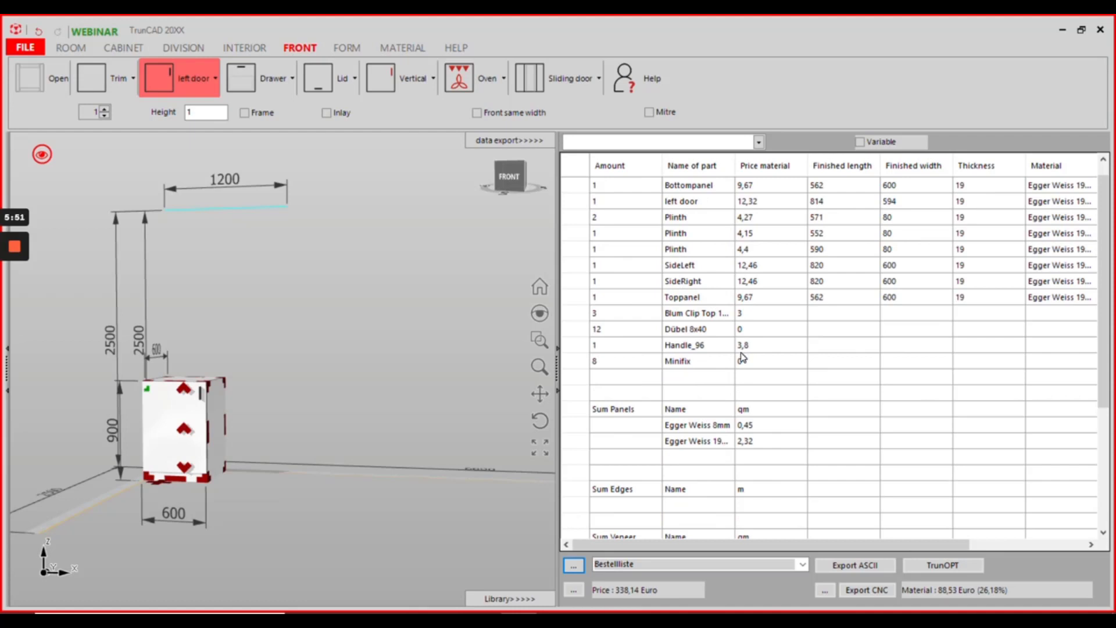
- Set the handle drilling distance to 128 and check the handle's price in the parts list
click(401, 79)
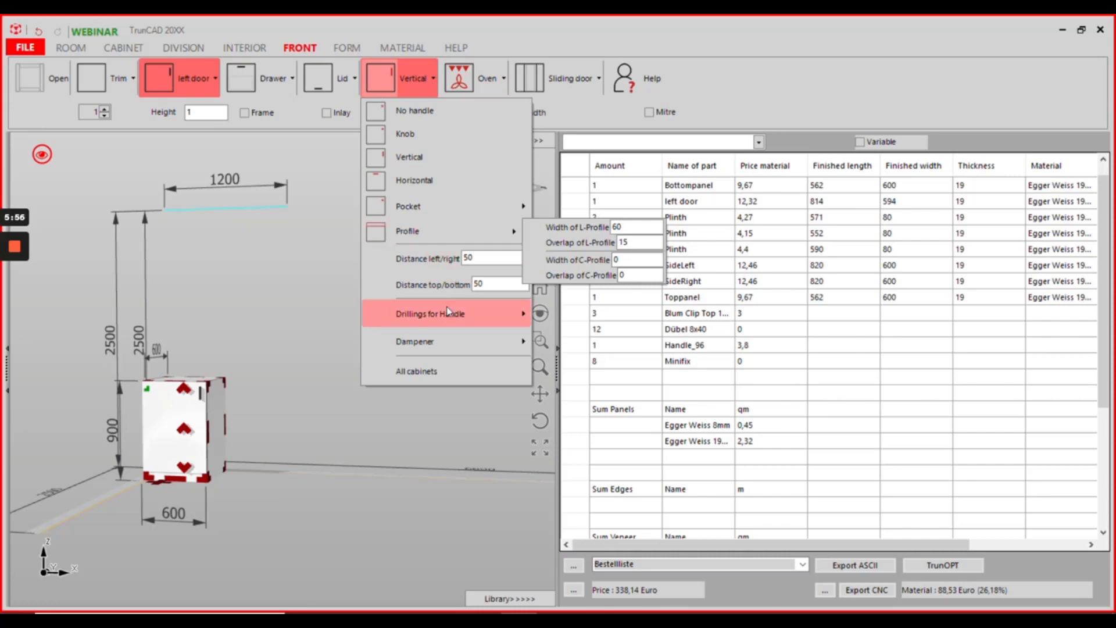
mouse_move(447, 312)
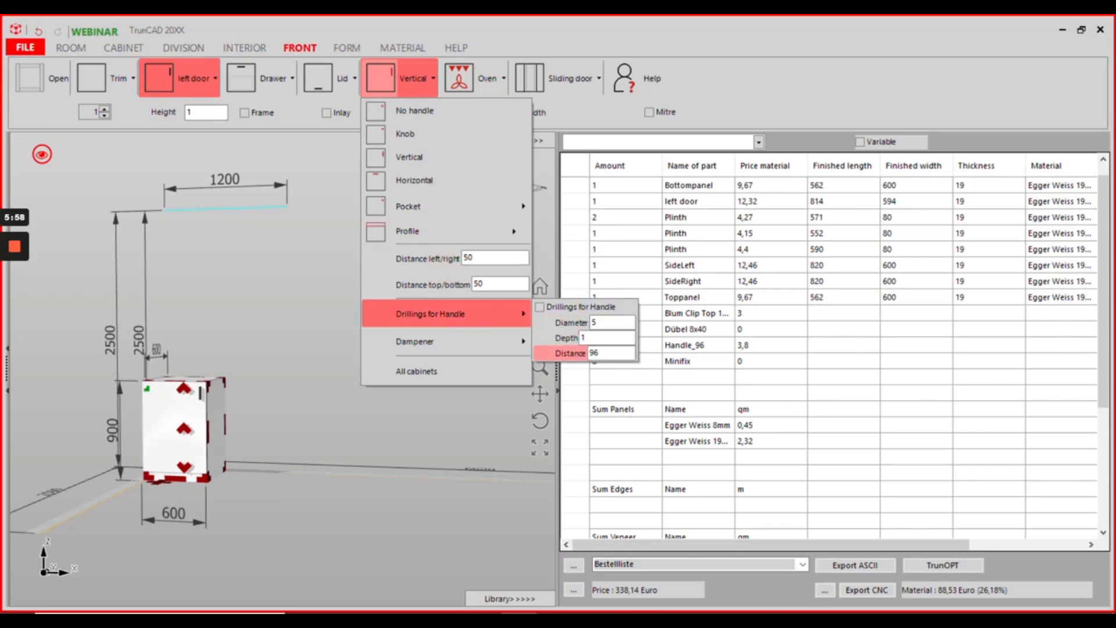
double_click(597, 353)
text(128)
key(Return)
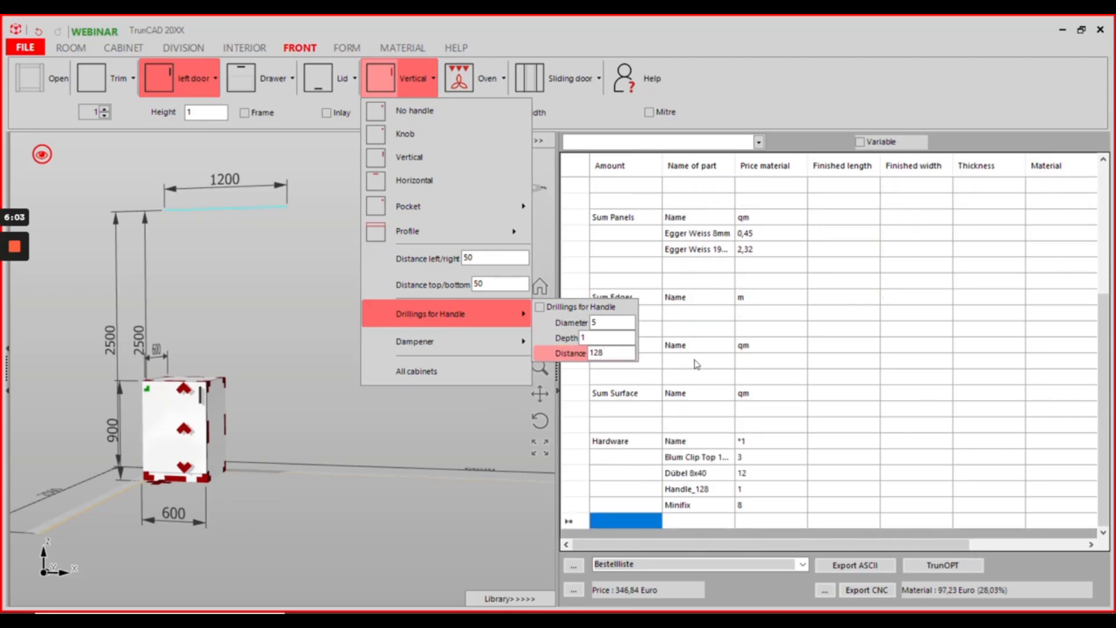
click(741, 309)
scroll(743, 308, up, 3)
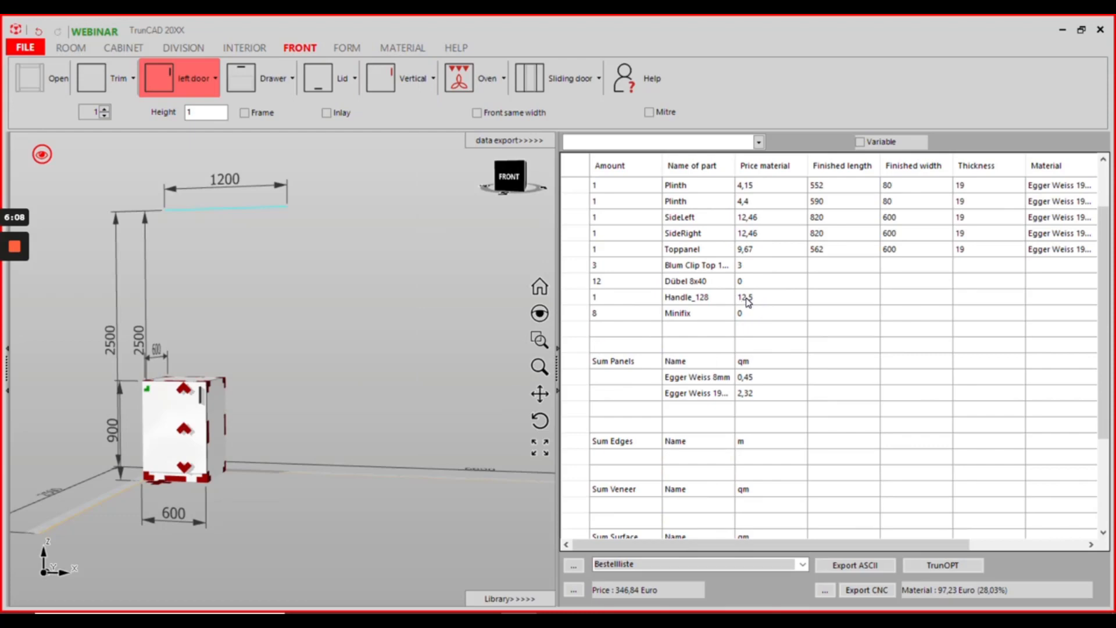
- Filter the material sets by "handle", apply Handle_cheap to the door handle and check its price in the parts list
middle_drag(256, 337, 362, 414)
scroll(363, 414, up, 3)
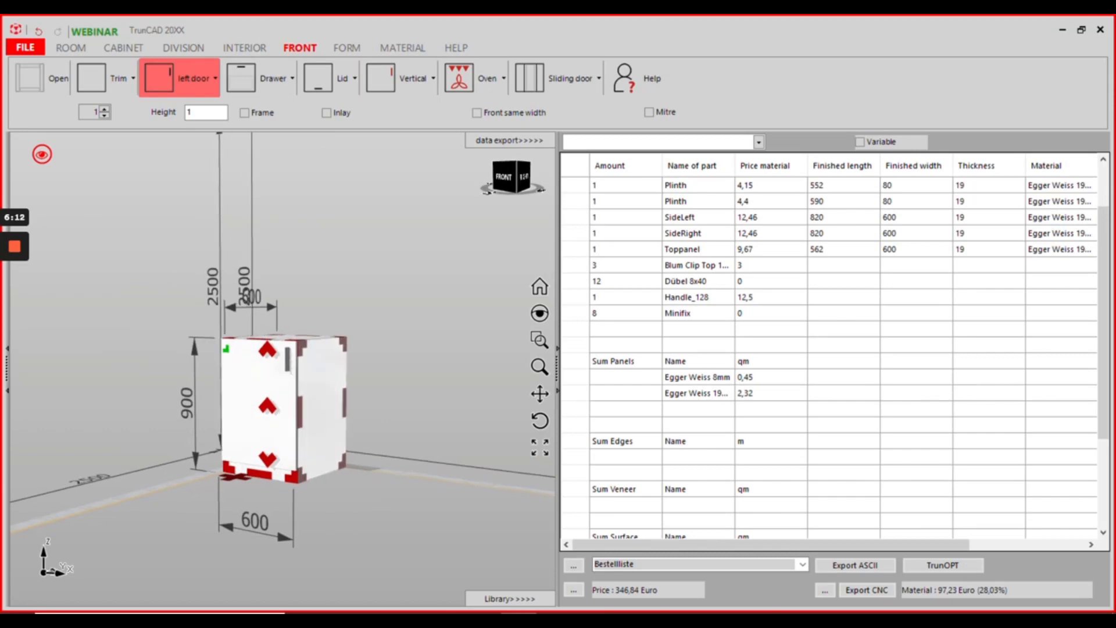
click(400, 49)
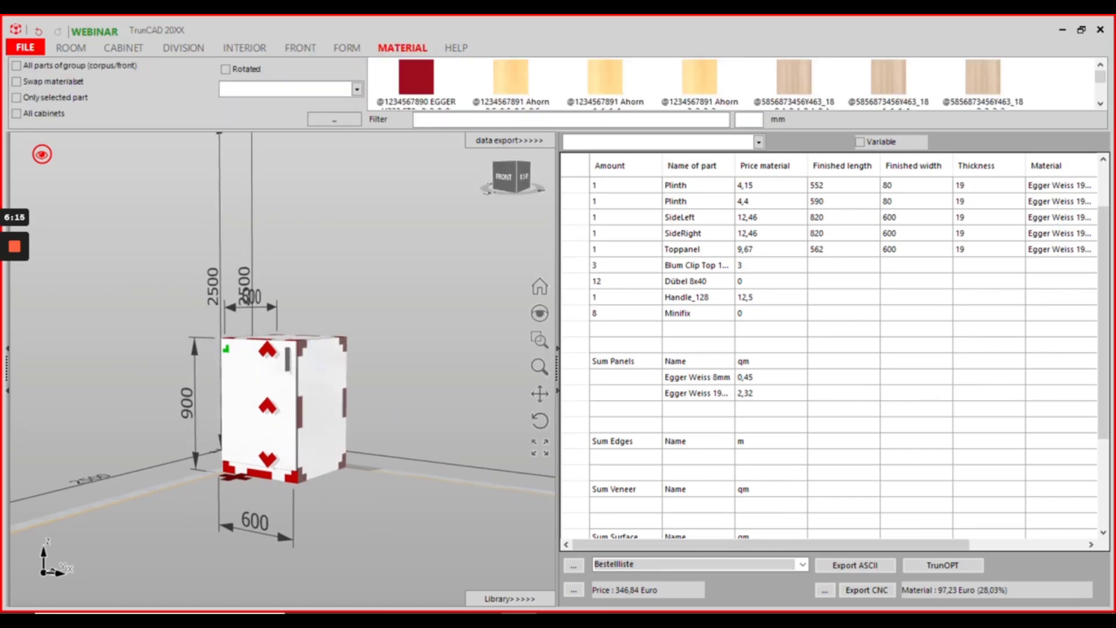
text(handle)
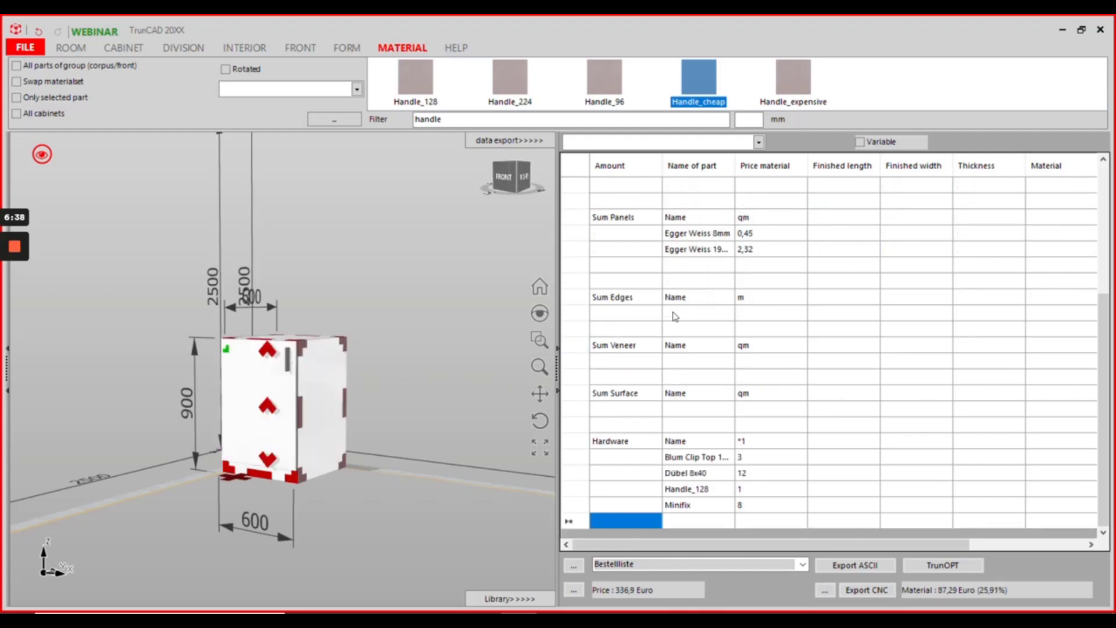
scroll(697, 372, up, 4)
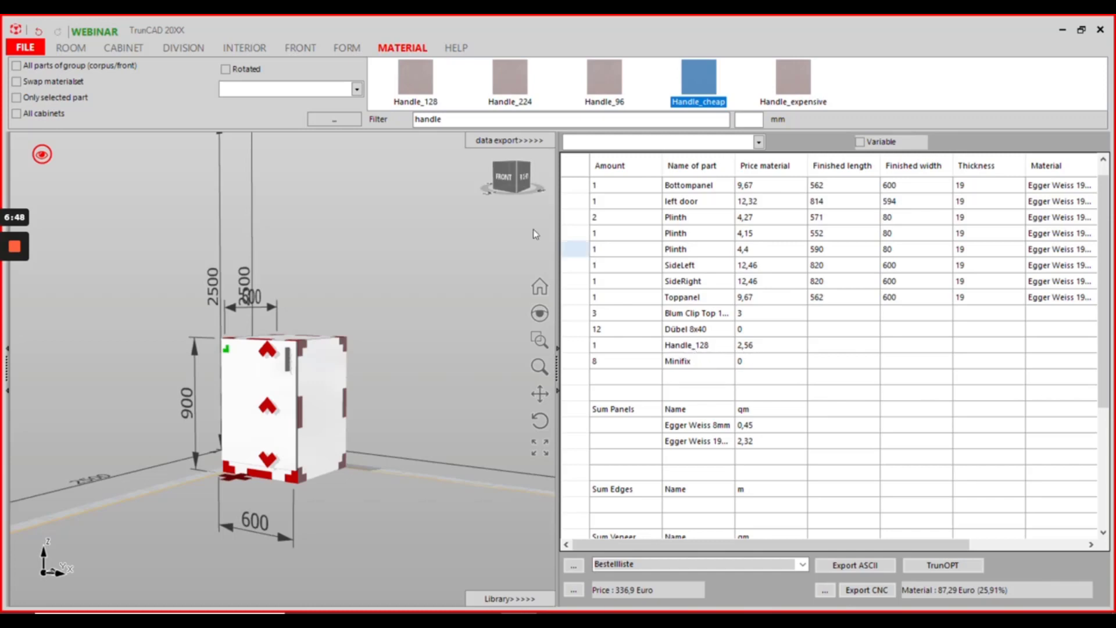
- Set the drilling distance of the door's vertical handle to 224 and check the handle's price in the parts list
click(309, 51)
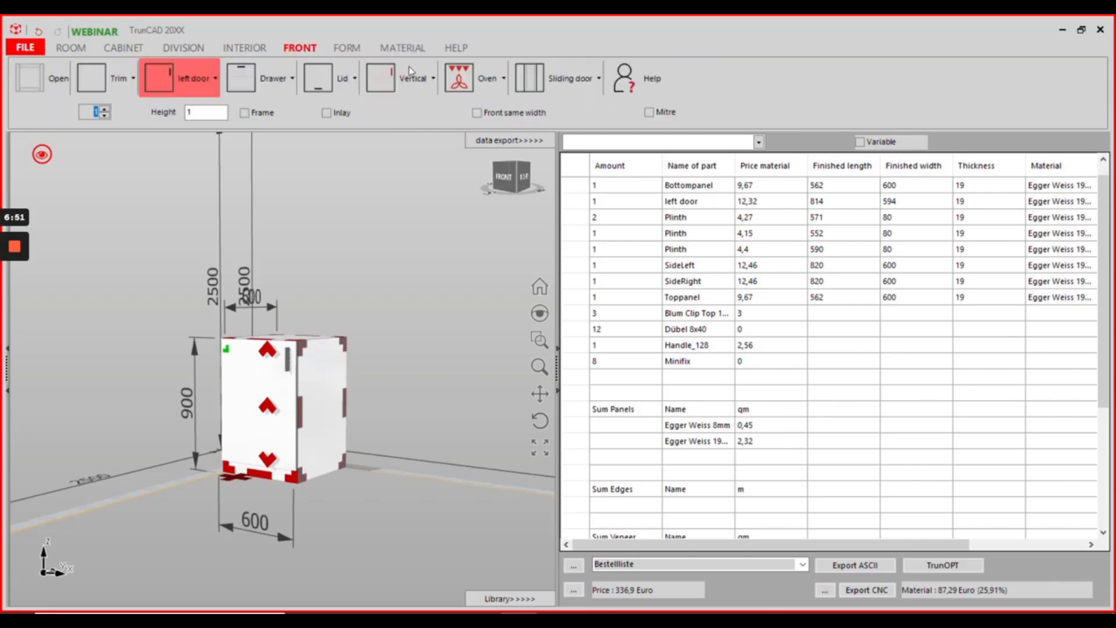
click(433, 79)
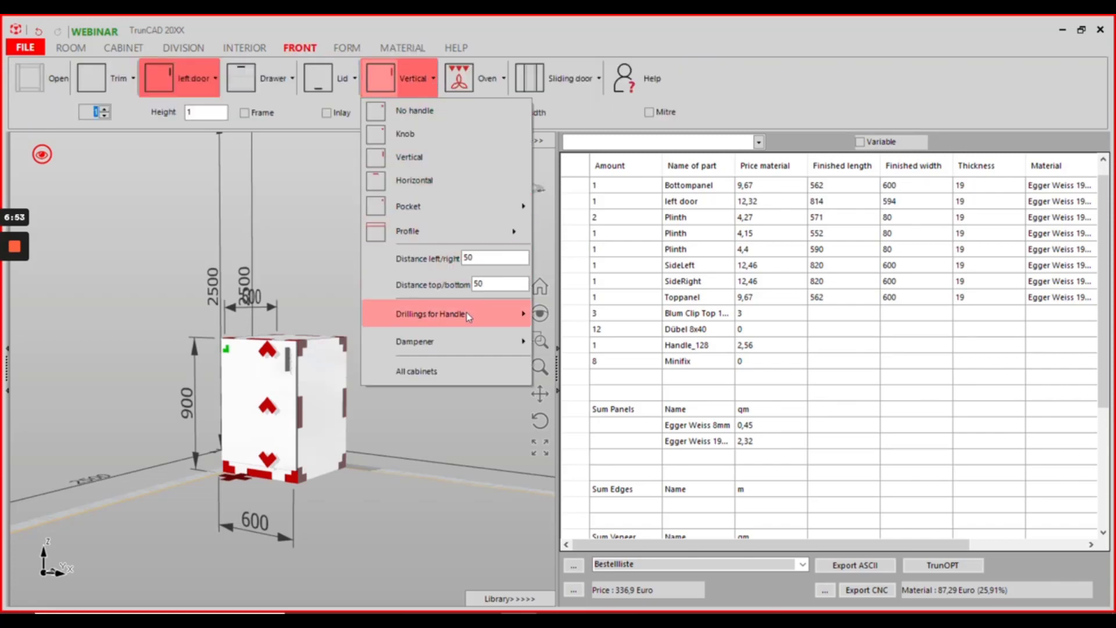
mouse_move(480, 314)
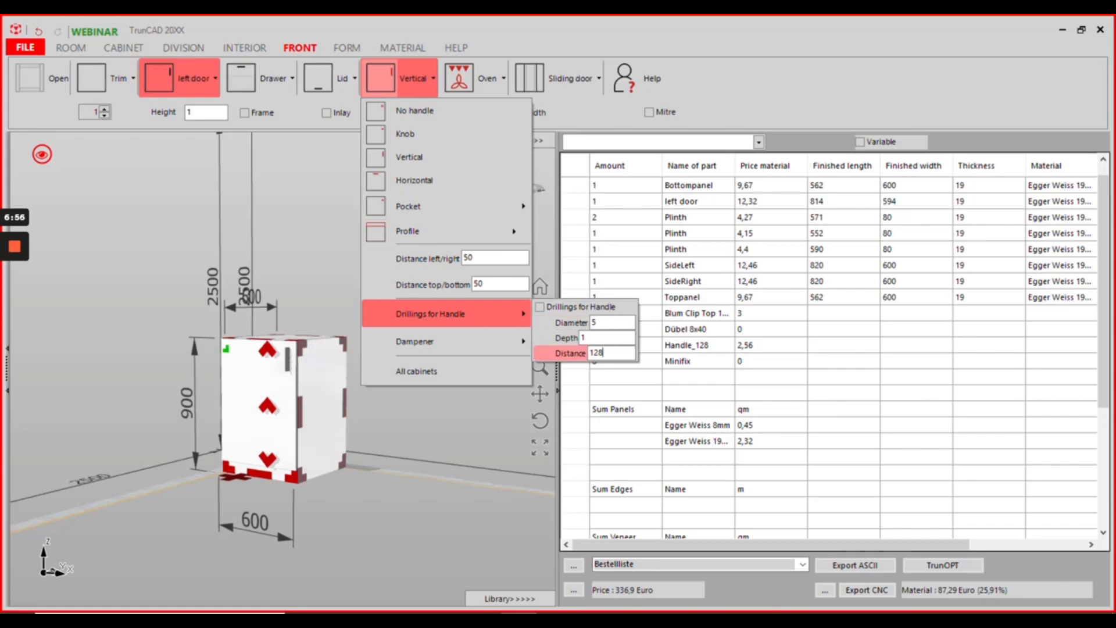
double_click(592, 352)
text(22)
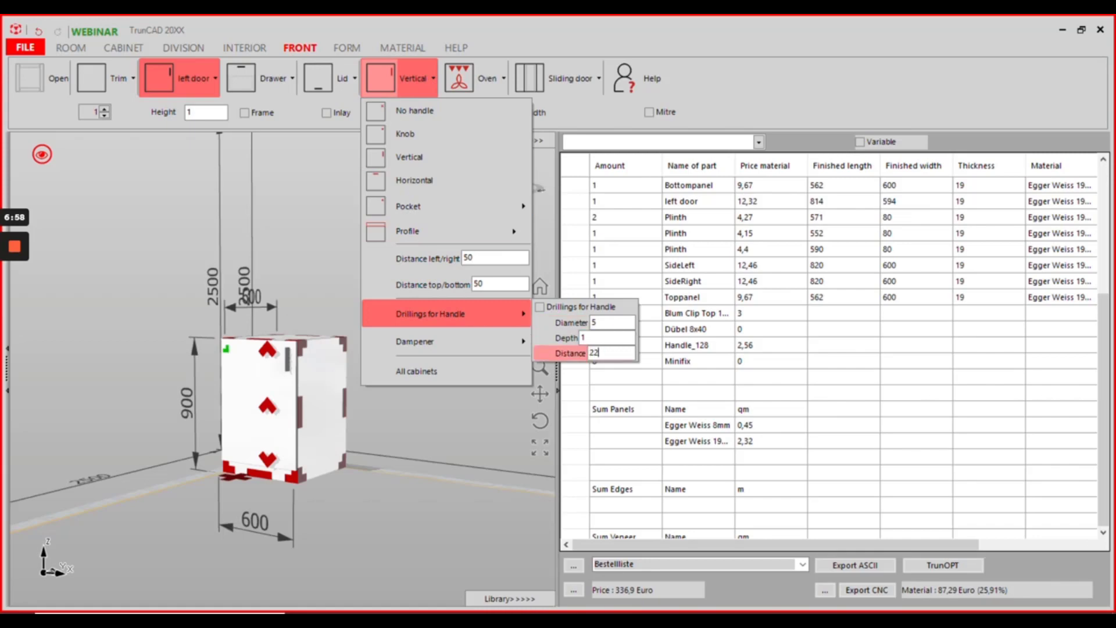
text(4)
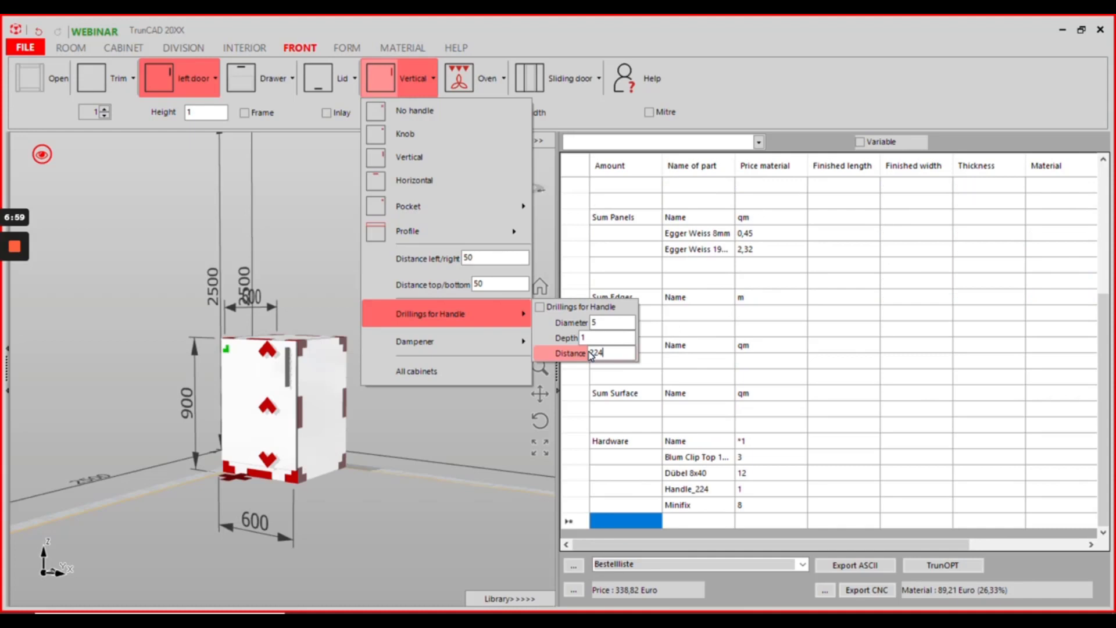
click(463, 467)
scroll(700, 332, up, 2)
scroll(702, 333, up, 1)
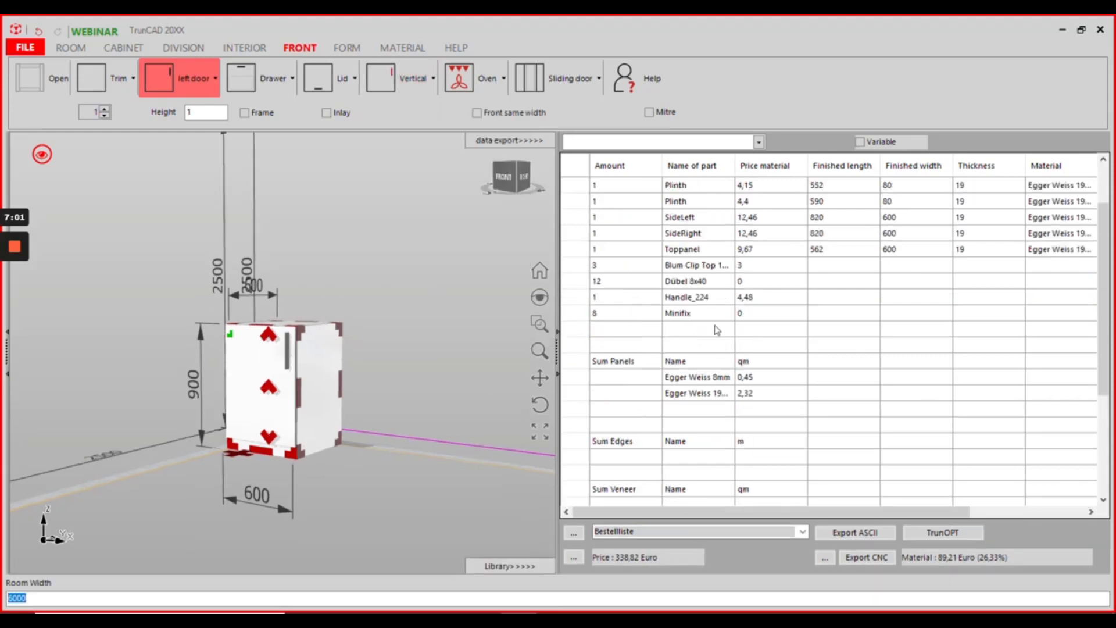
click(759, 299)
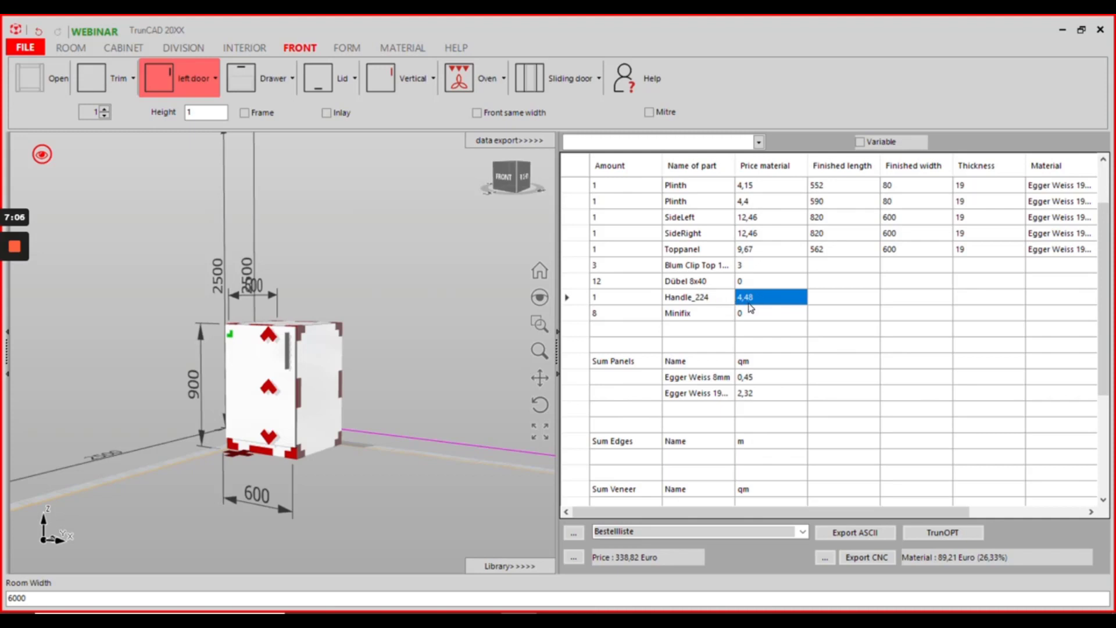
- Apply the Handle_expensive material set to the handle on the cabinet door
click(409, 49)
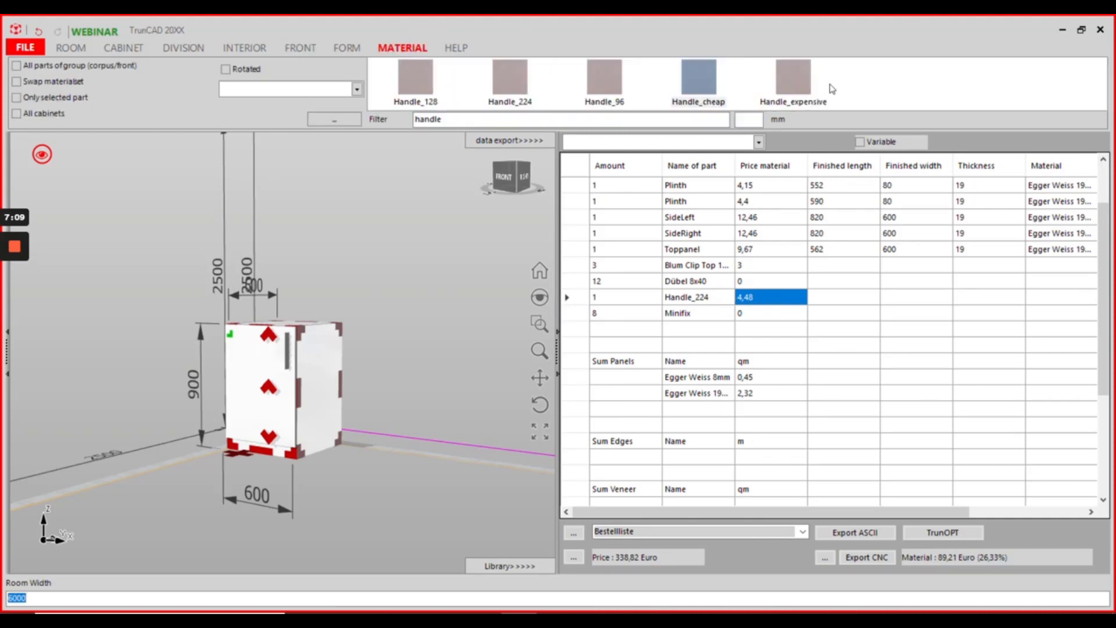
middle_drag(406, 349, 388, 349)
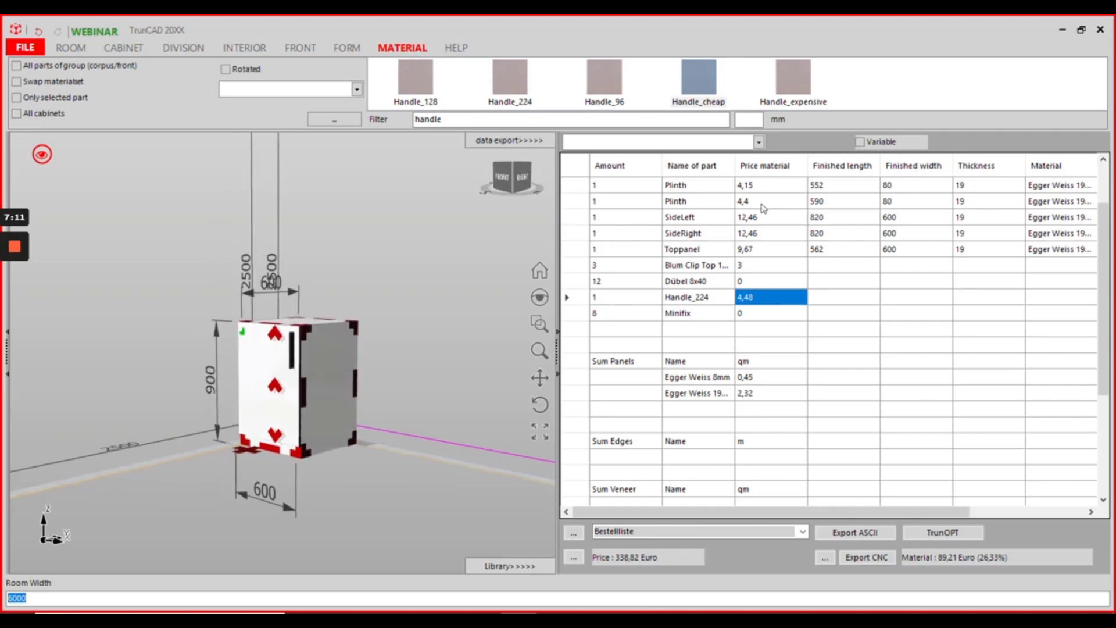
click(790, 83)
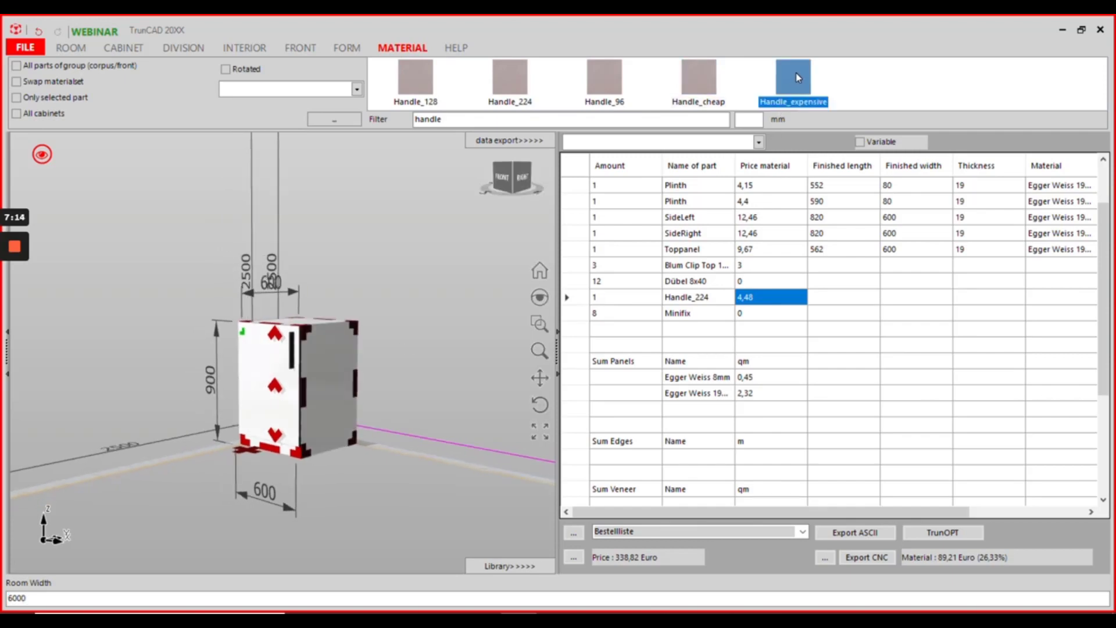
mouse_move(797, 78)
mouse_down()
mouse_move(329, 355)
mouse_move(291, 350)
mouse_up()
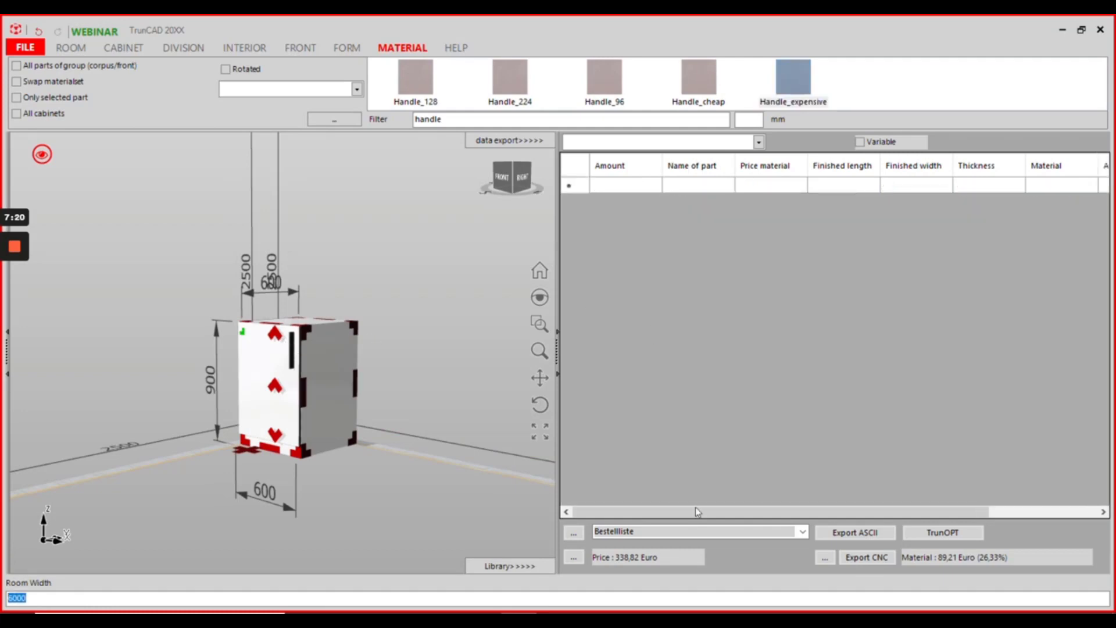
- Reload the parts list with the Bestellliste layout and check the price of the 224 handle
click(803, 532)
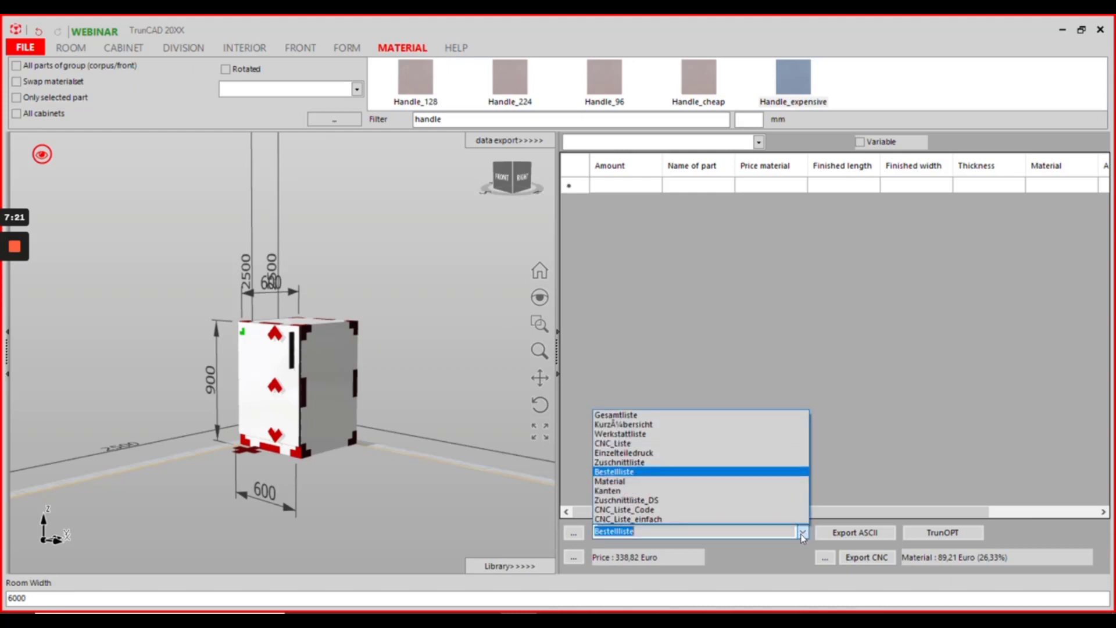
click(709, 478)
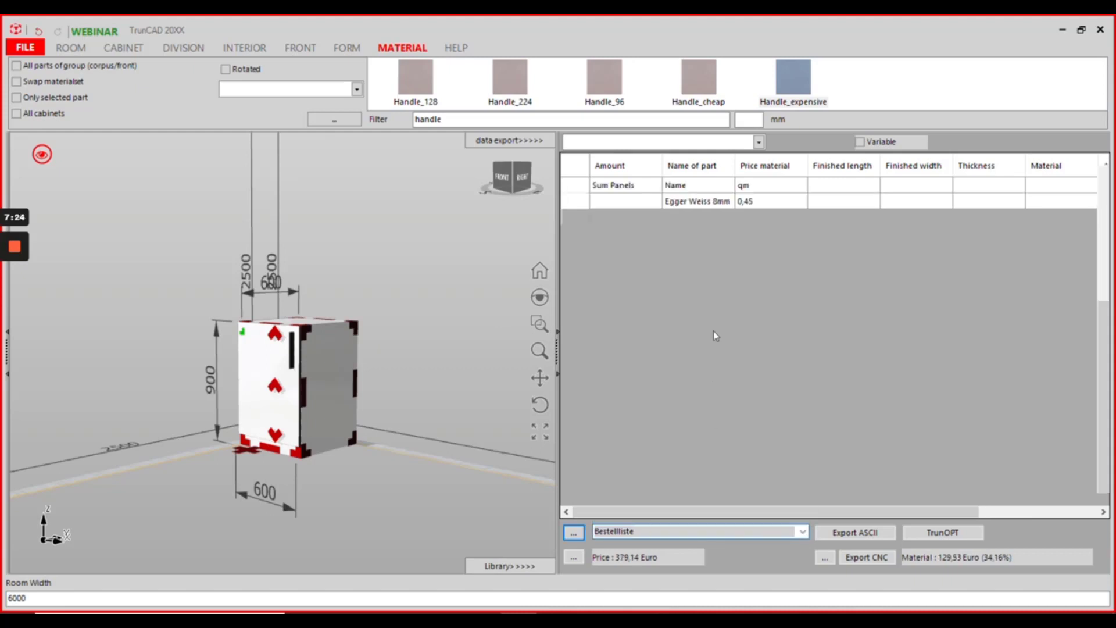
scroll(686, 355, up, 2)
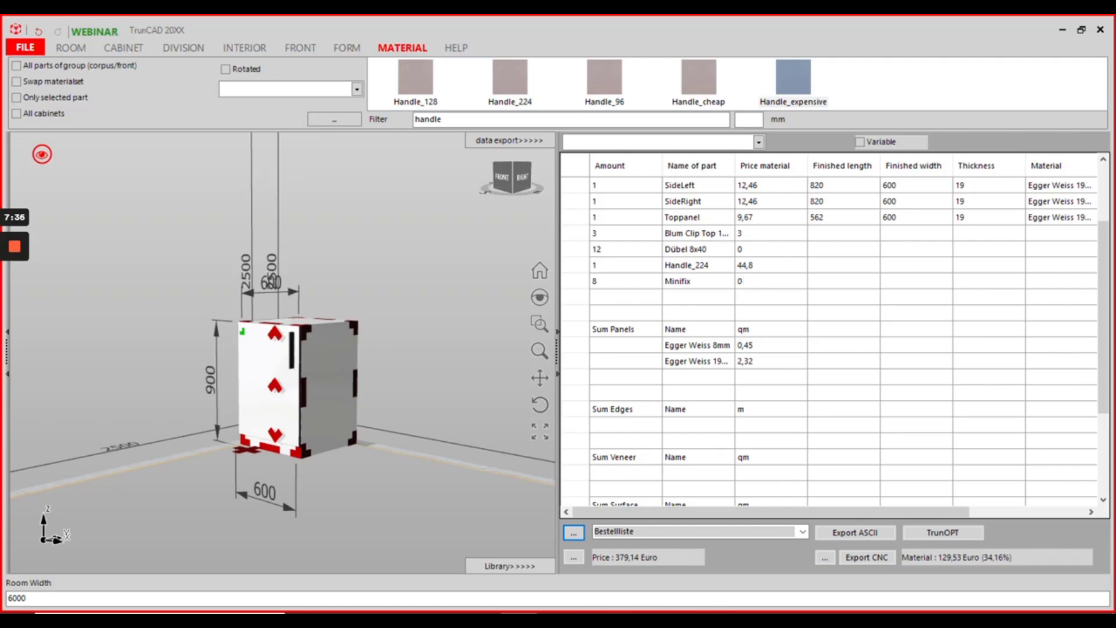
click(396, 426)
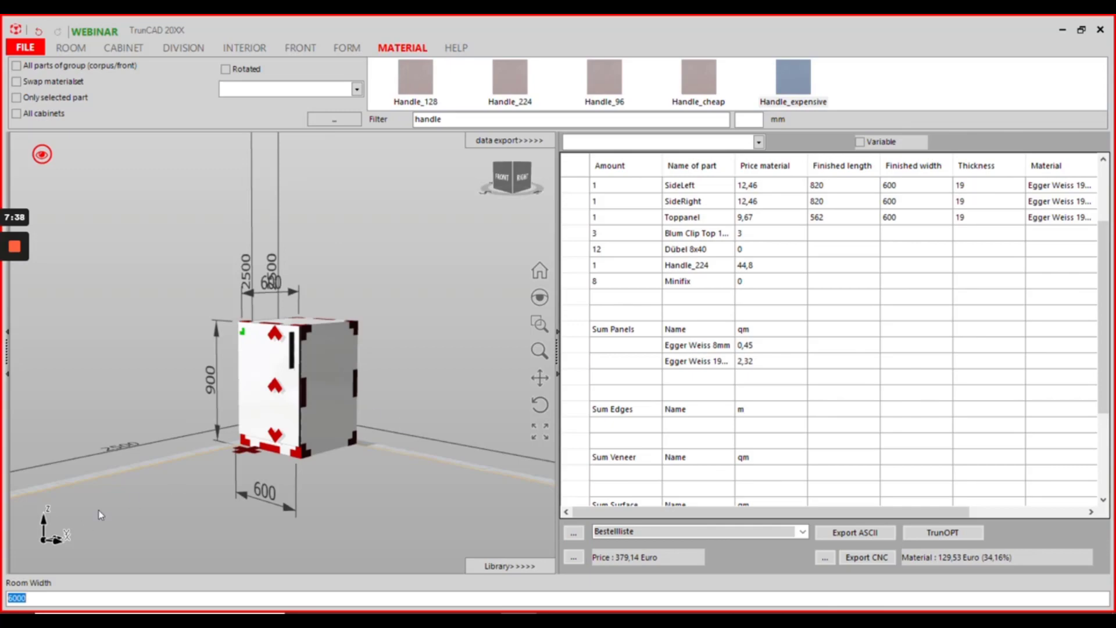